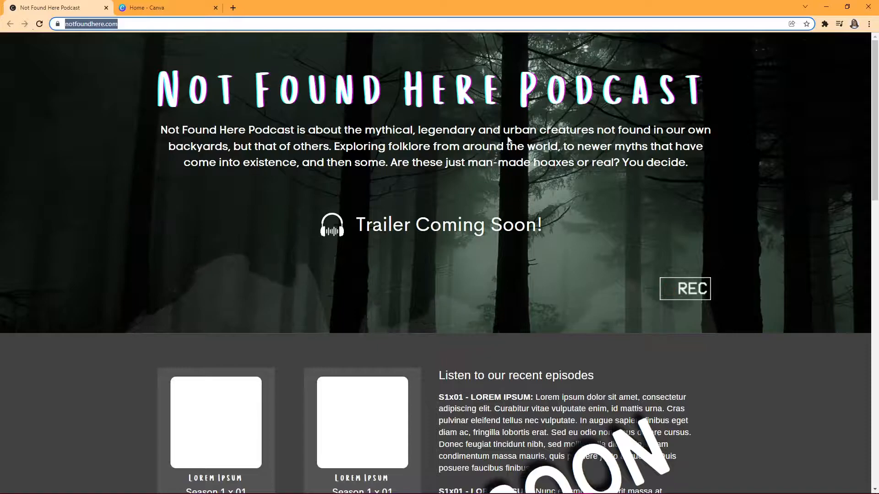
- Look through the Not Found Here Podcast website, from its playlist to the email subscription link, and return to the page's start
scroll(540, 201, "down", 15)
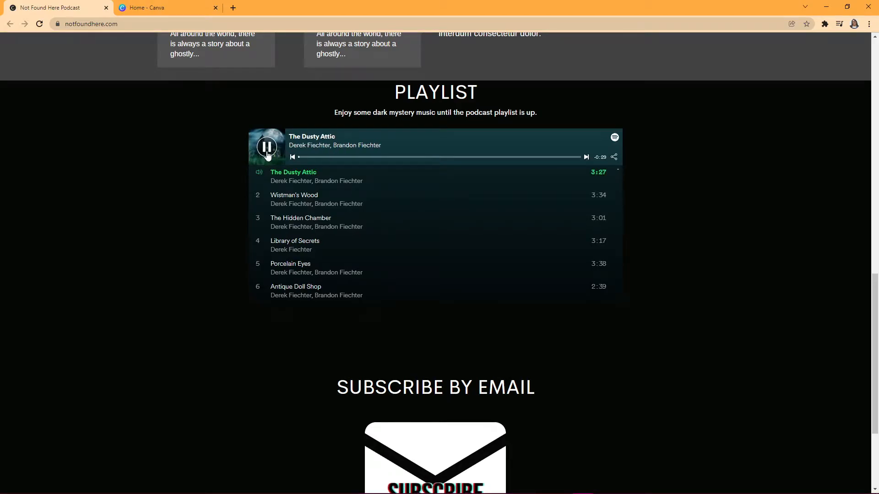
scroll(438, 366, "down", 3)
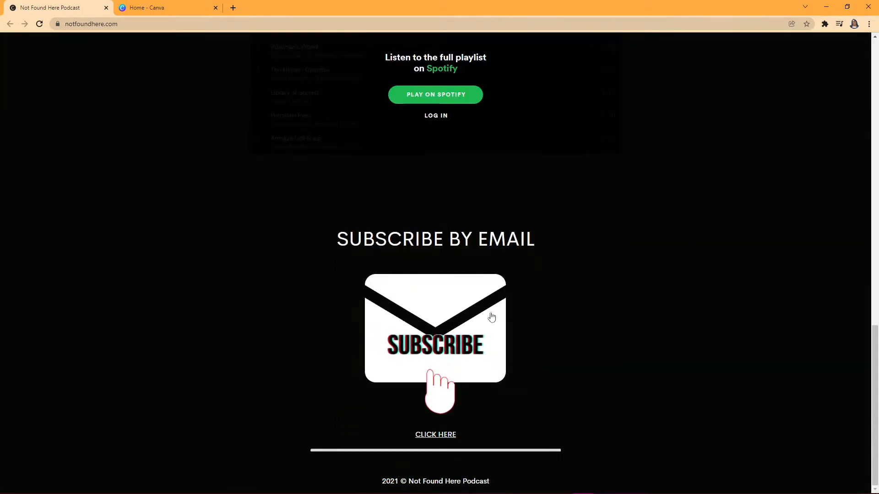
left_click(438, 366)
left_click(10, 24)
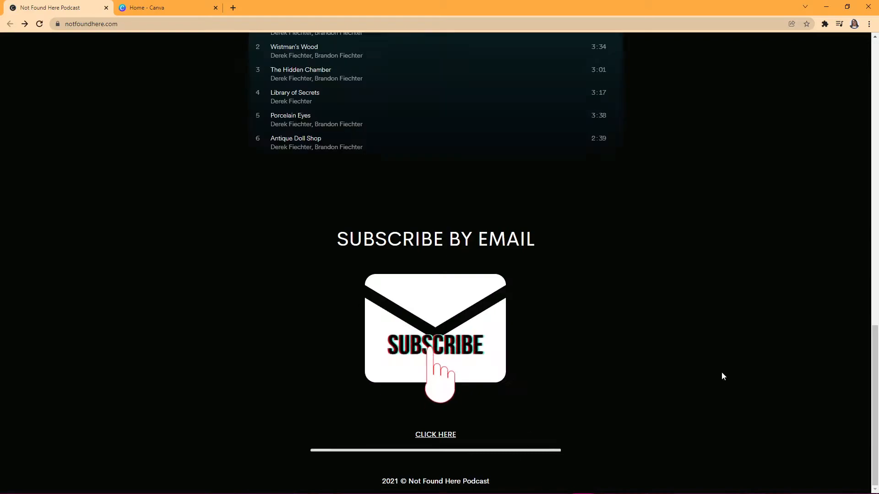
scroll(727, 370, "up", 20)
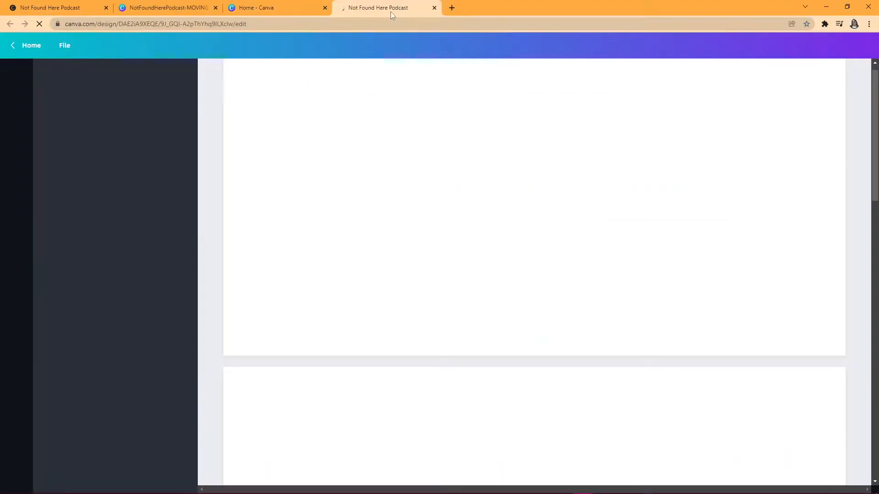
- Open the website publishing options of the NotFoundHerePodcast-MOVING design and set the web style to Scrolling
left_click_drag(391, 12, 270, 7)
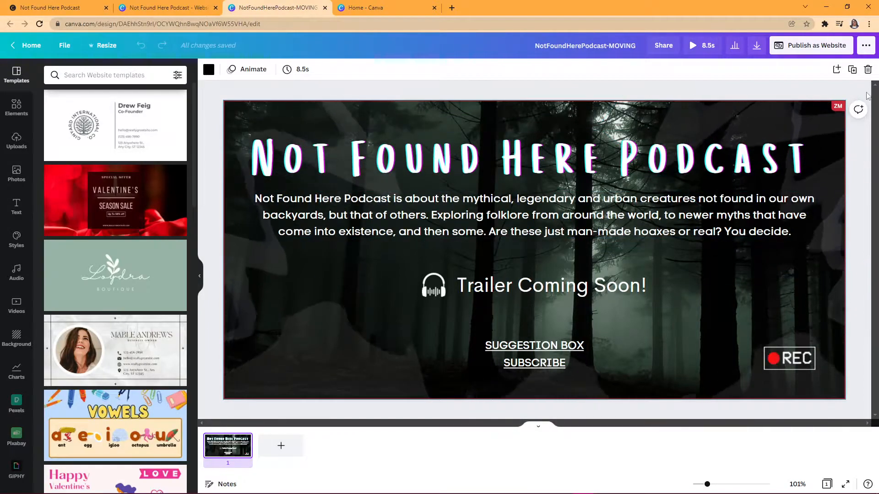
left_click(798, 44)
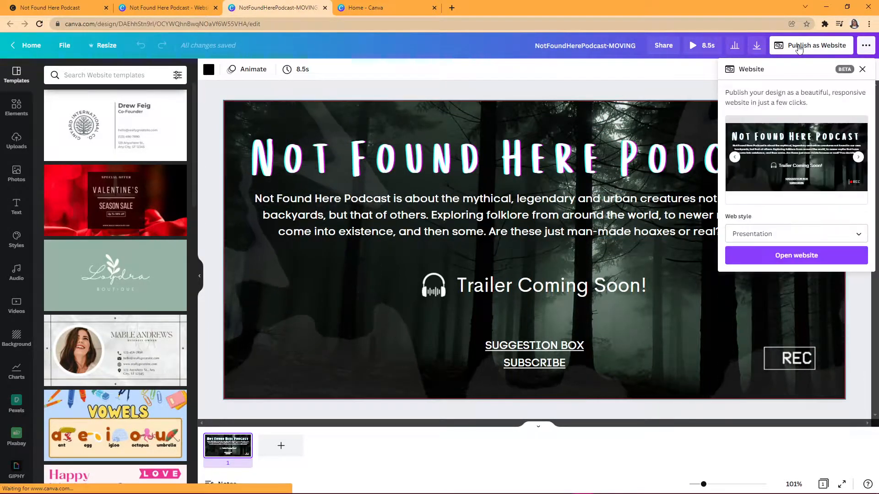
left_click(809, 234)
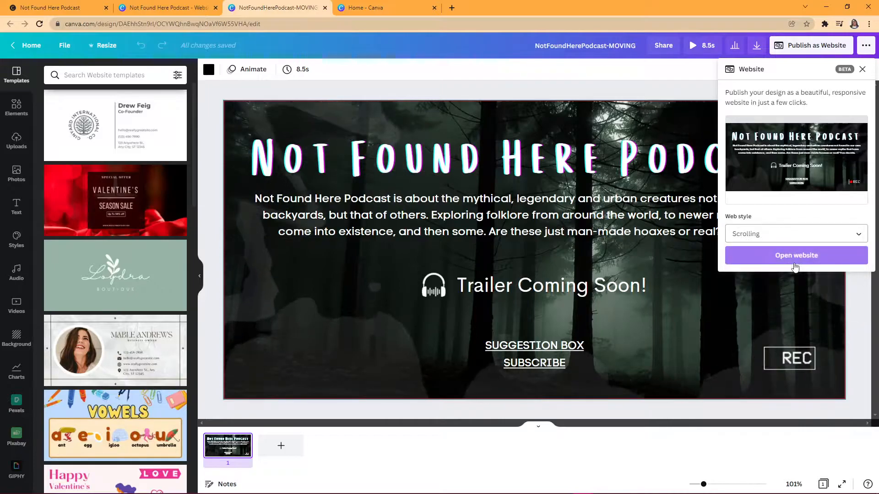
- Try the Classic navigation and Standard web styles for the design
left_click(788, 236)
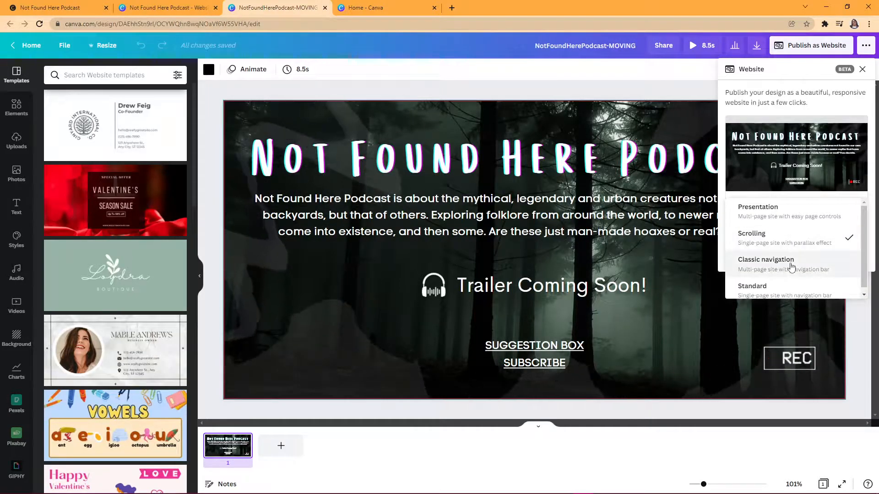
left_click(796, 277)
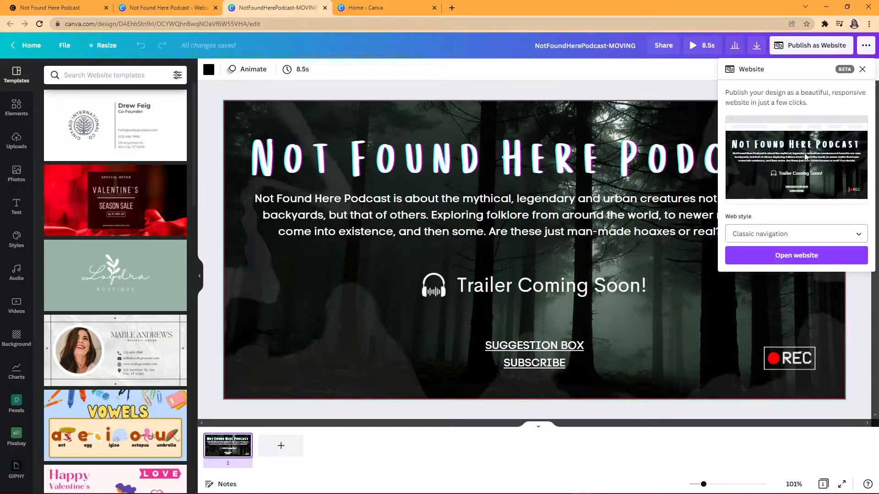
left_click(787, 235)
left_click(791, 266)
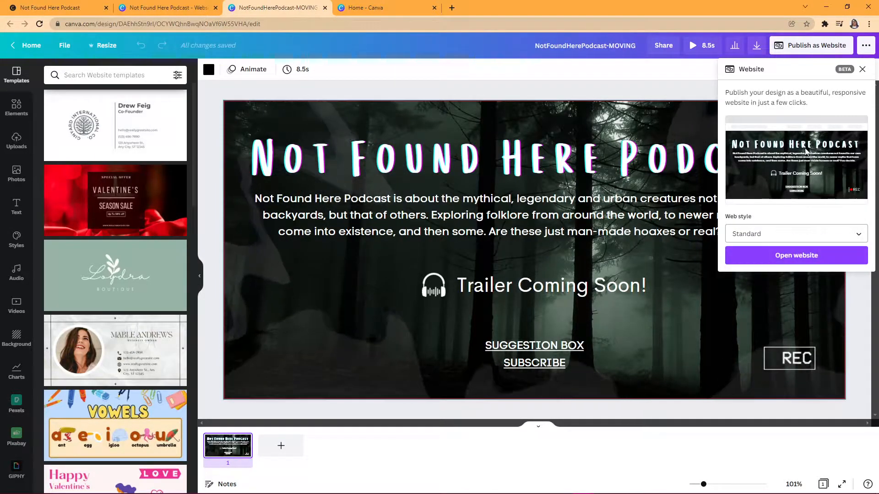
- Set the web style to Scrolling, view the opened website and its address, and return to the design
left_click(828, 235)
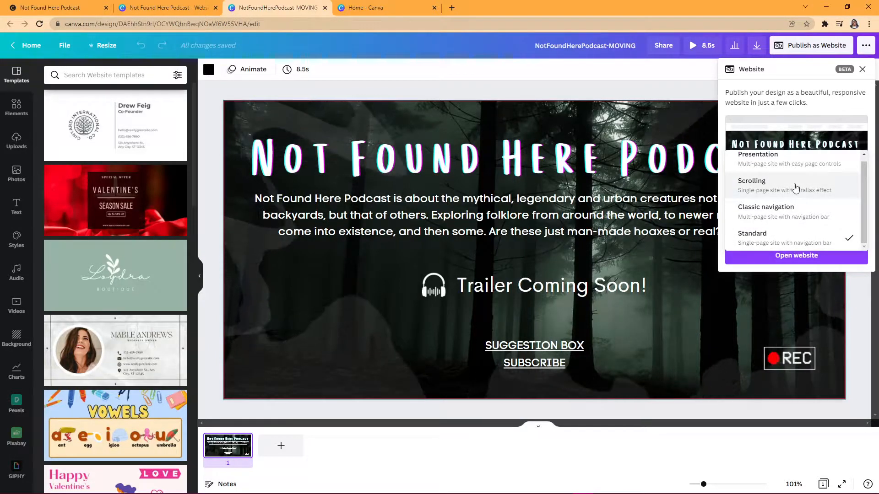
left_click(815, 192)
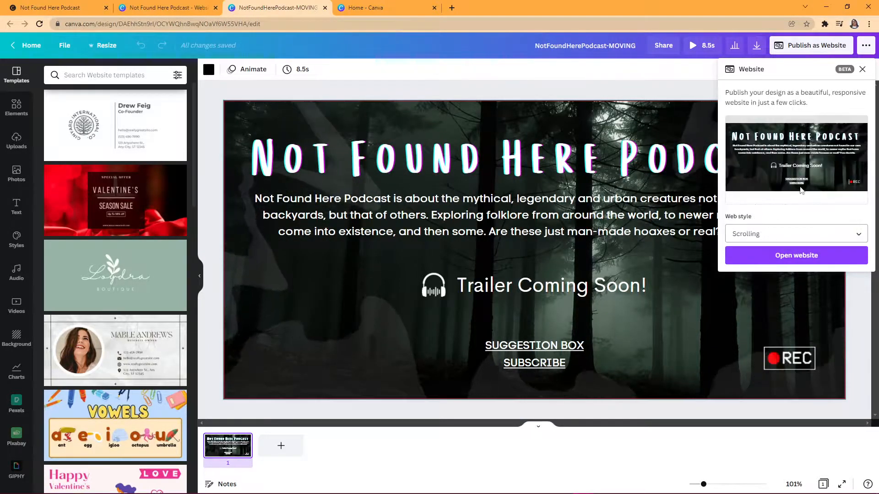
left_click(812, 255)
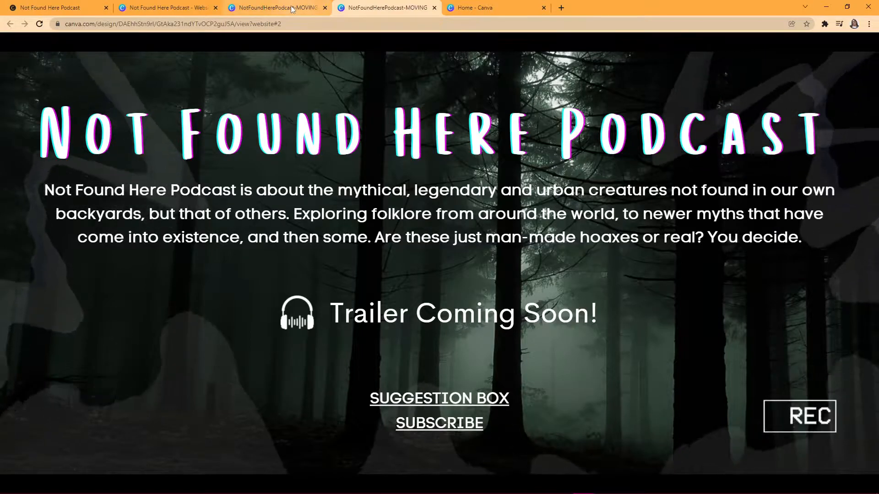
left_click_drag(281, 24, 64, 24)
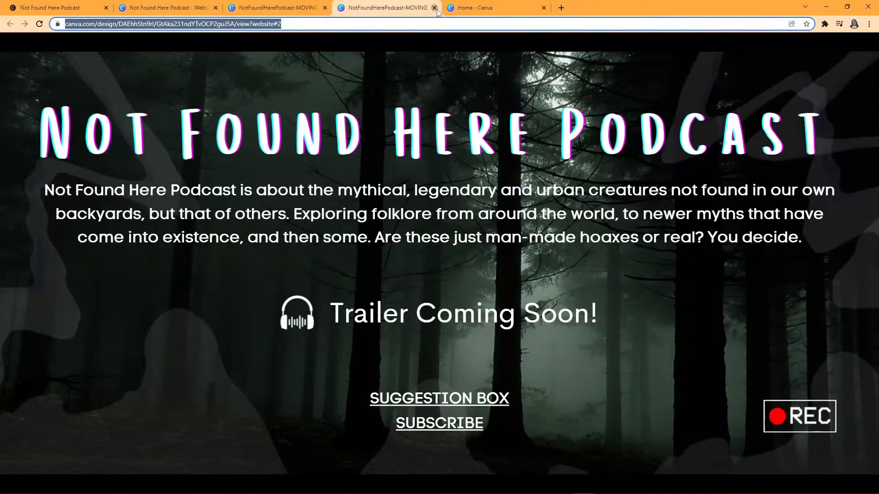
left_click(434, 8)
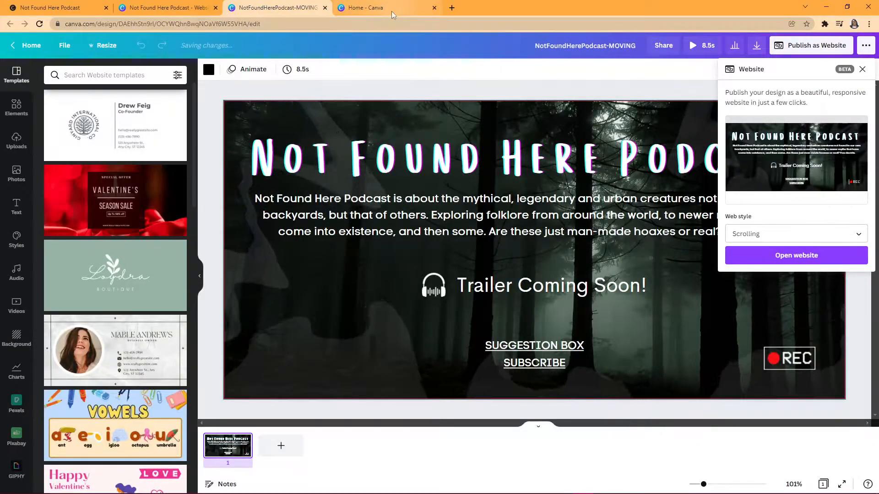
- Review the publishing settings of the Not Found Here Podcast website, including its URL and the optional path after the domain
left_click(392, 11)
left_click(271, 10)
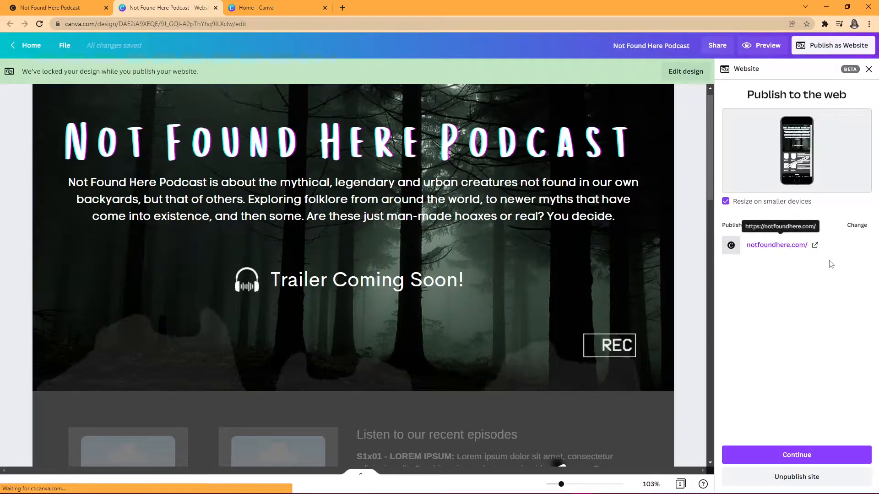
left_click(825, 455)
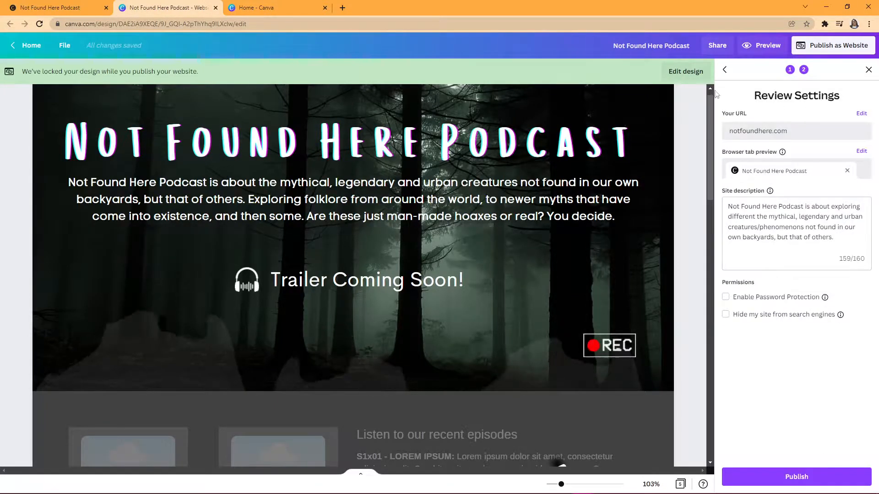
left_click(863, 112)
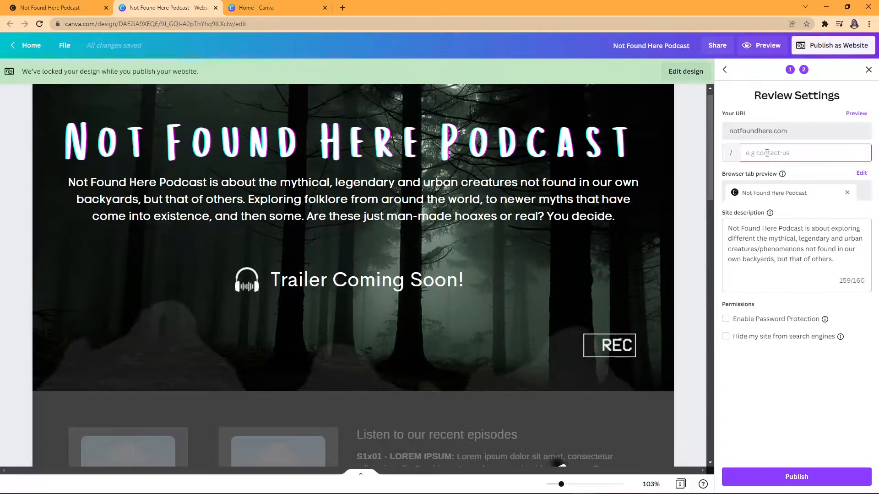
left_click(856, 113)
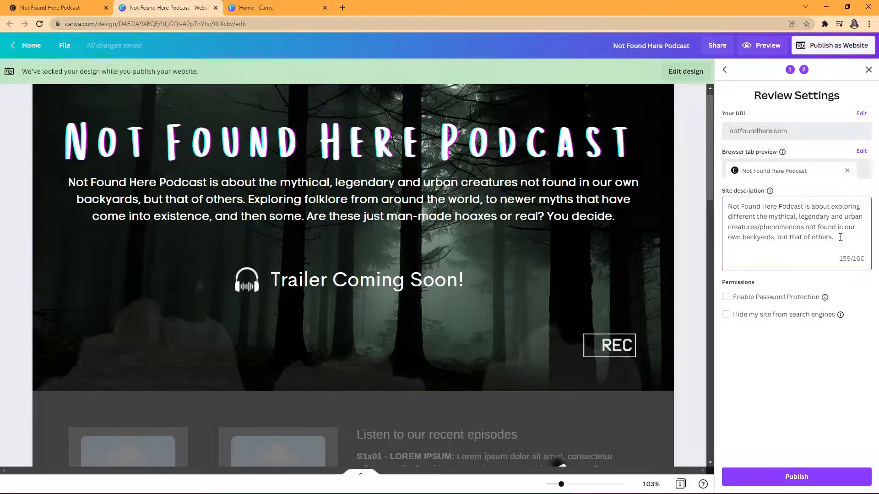
- Examine the site description, the browser tab title and the option to upload a custom browser tab icon
left_click_drag(840, 237, 720, 205)
left_click(860, 151)
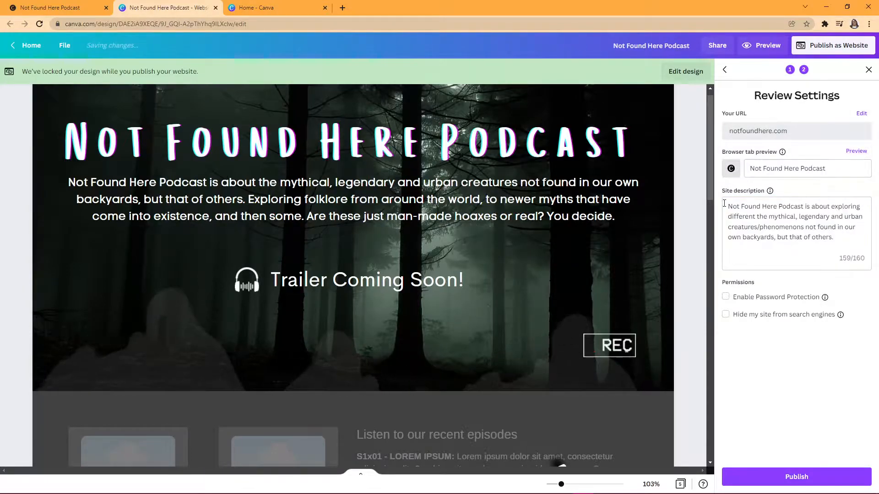
left_click(731, 169)
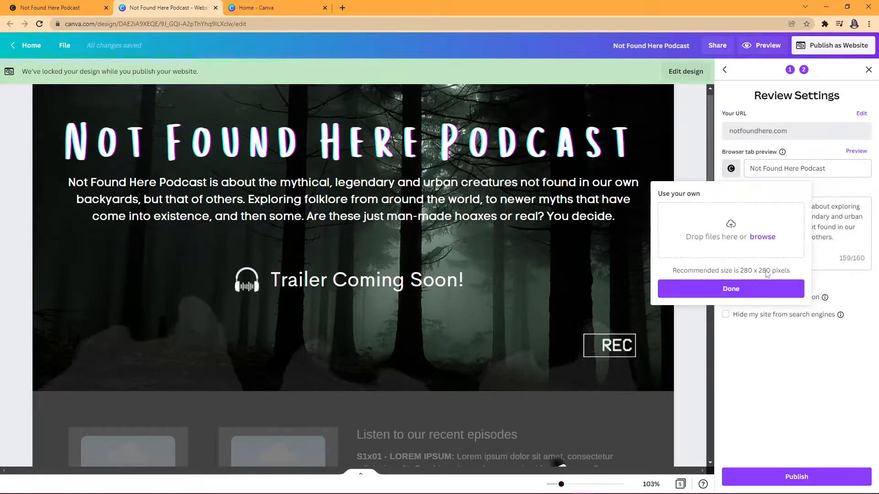
left_click(752, 287)
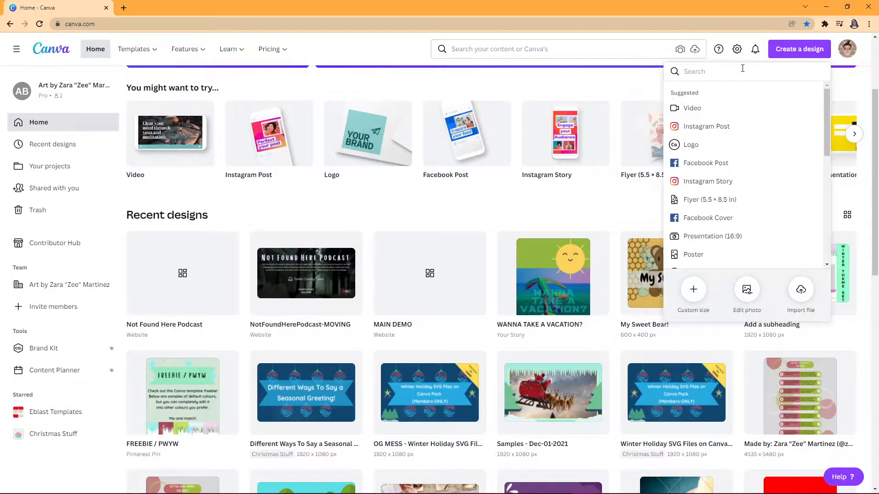
- Create a new blank Website design and collapse the templates list to widen the canvas
type("website")
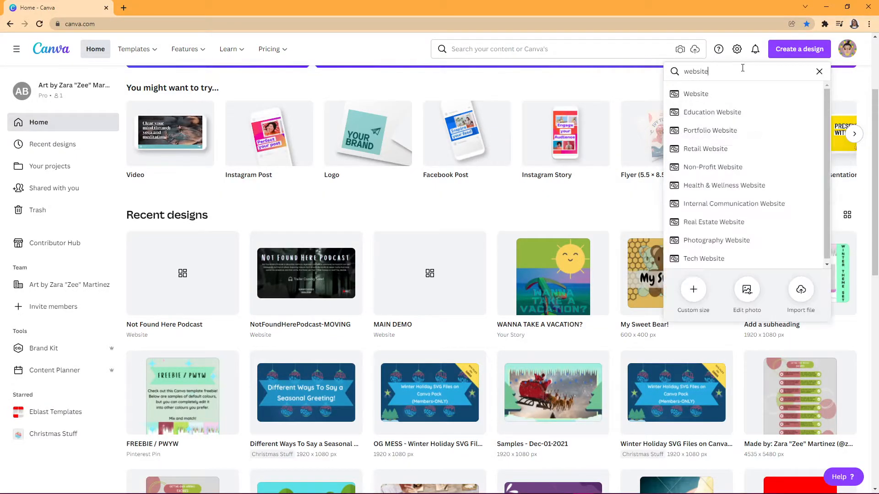
left_click(695, 94)
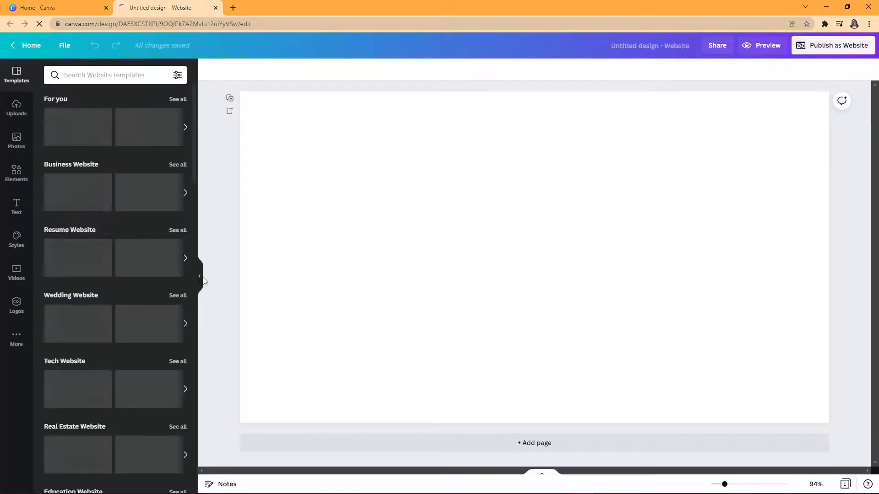
left_click(200, 276)
- Show the rulers and place a vertical and a horizontal guide through the centre of the page
left_click(66, 46)
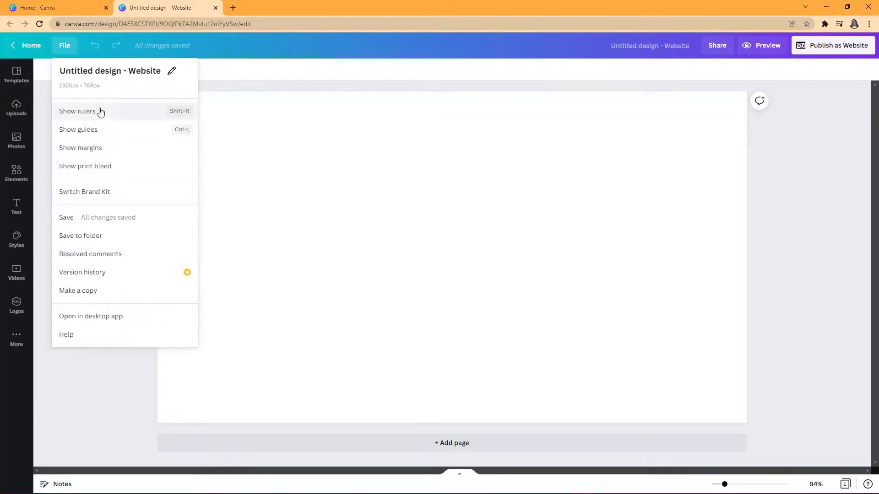
left_click(99, 111)
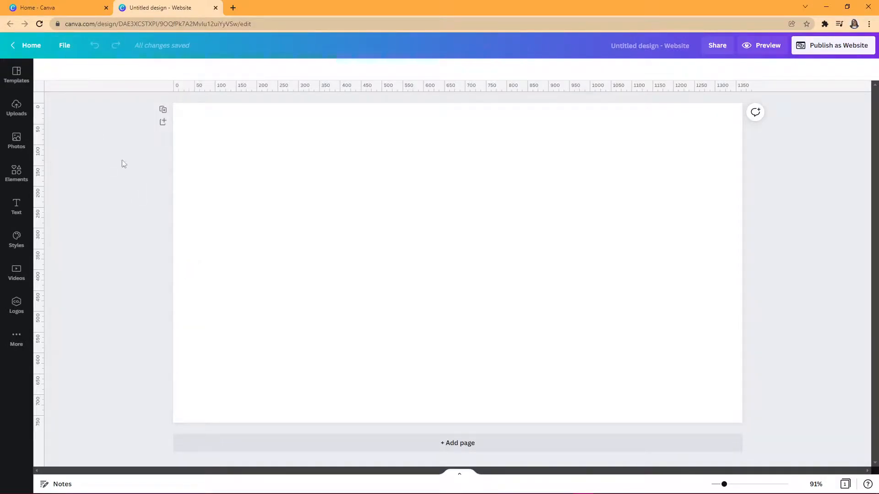
left_click_drag(39, 176, 442, 190)
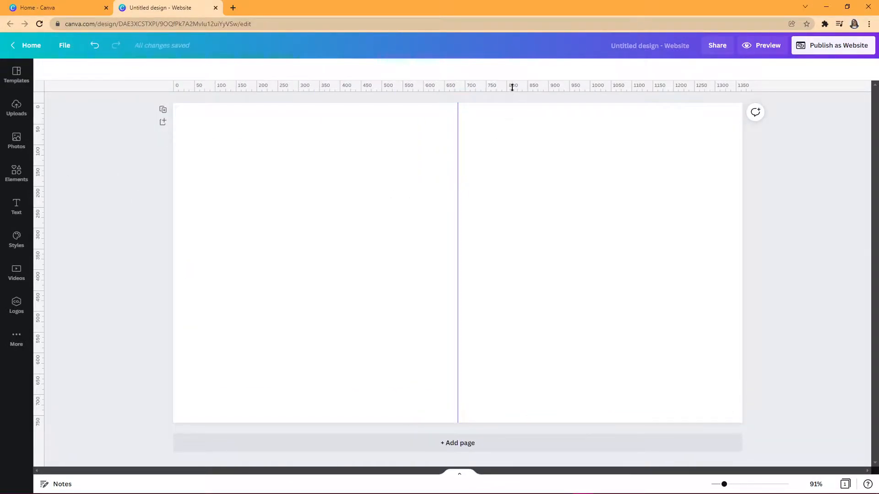
left_click_drag(521, 263, 520, 263)
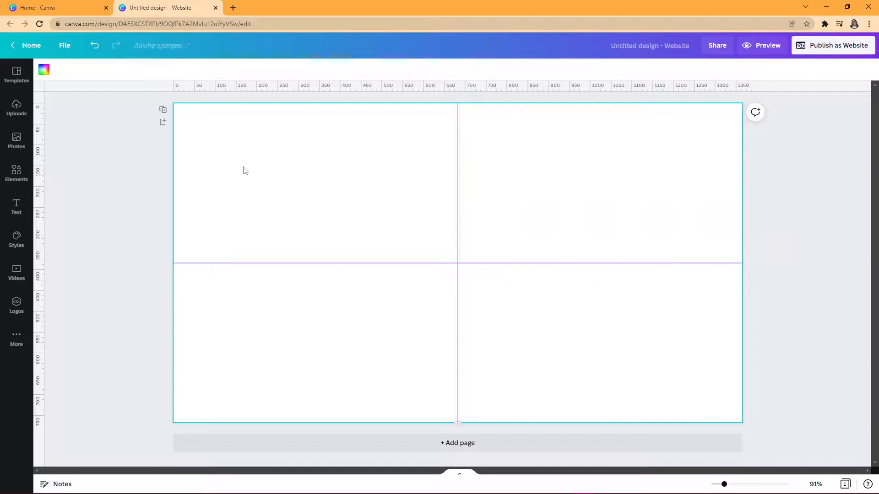
- Give the page a light pink custom background colour and add two more pages
left_click(43, 69)
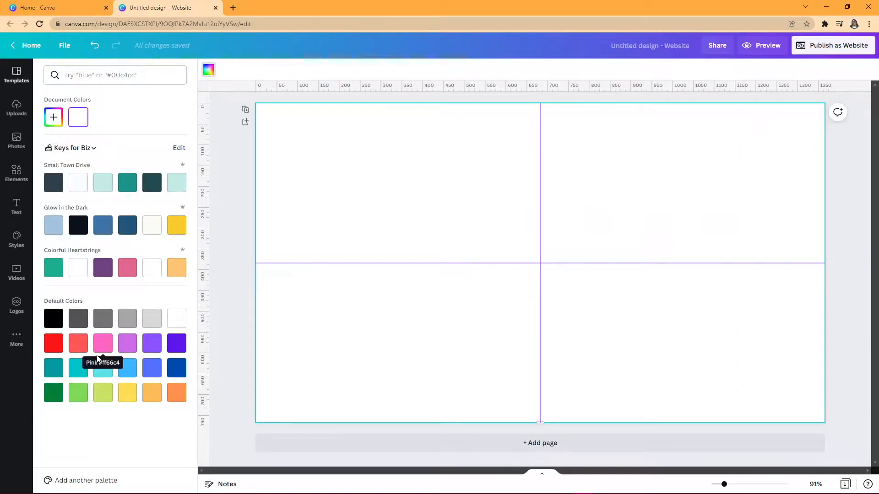
left_click(54, 117)
left_click(69, 138)
left_click(247, 255)
left_click(441, 441)
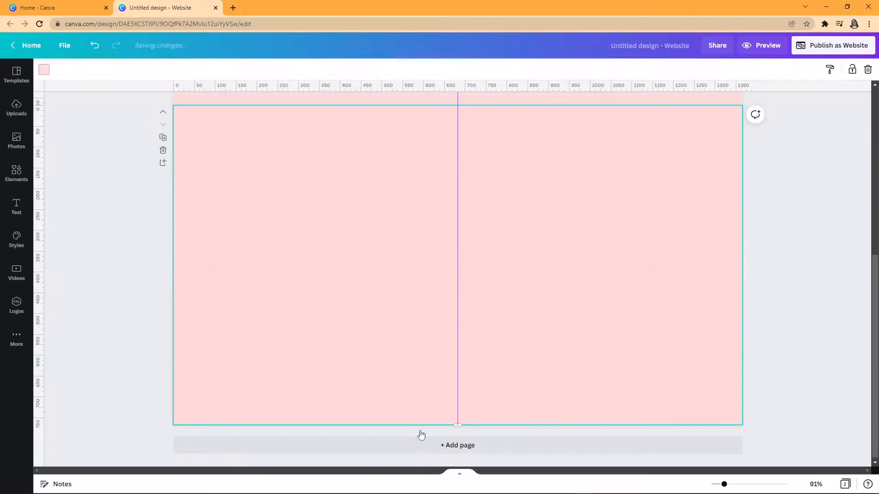
left_click(442, 443)
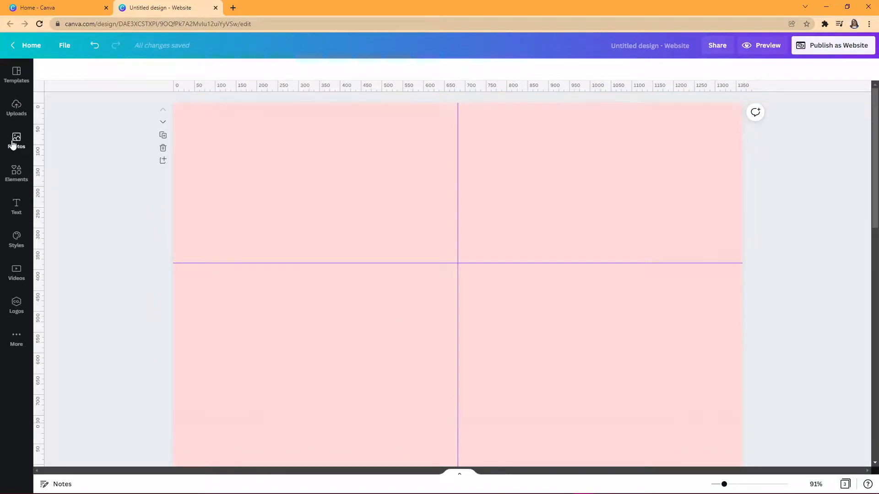
- Search the photos for "valentines day candy" and add the red, pink and white heart candy photo to the first page
left_click(12, 145)
left_click(89, 75)
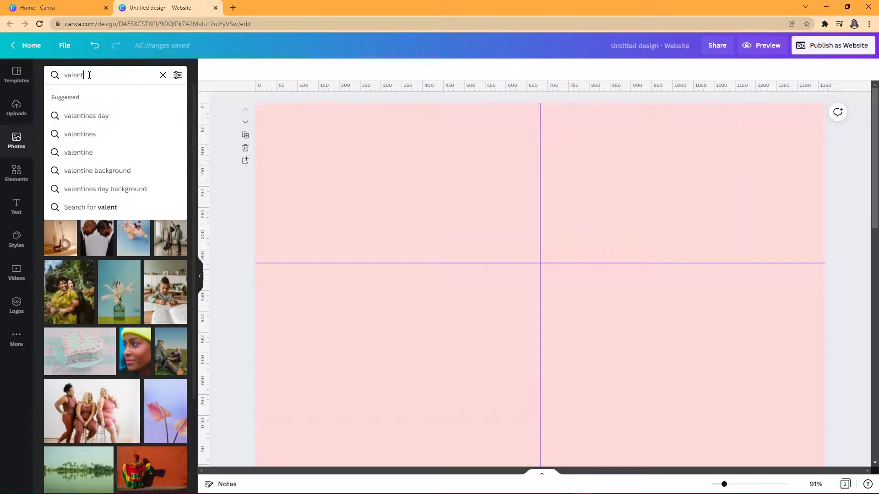
type("valentines day candy")
key("Return")
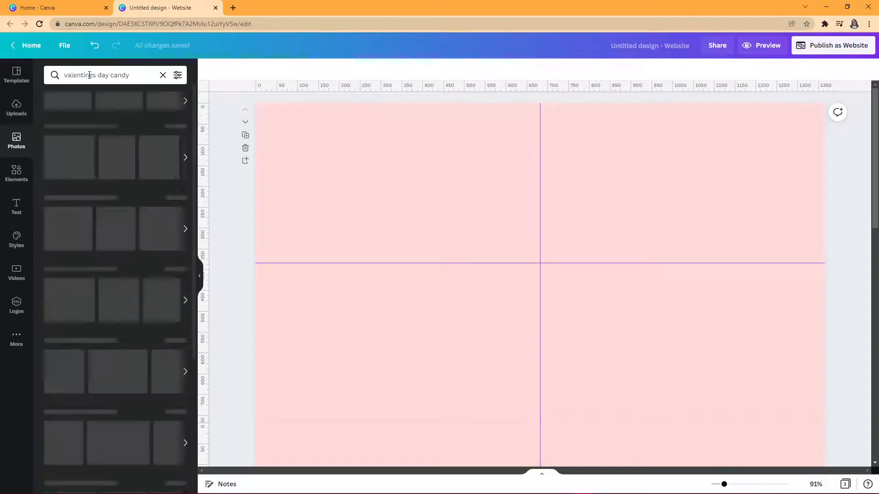
scroll(67, 289, "down", 5)
scroll(66, 290, "down", 10)
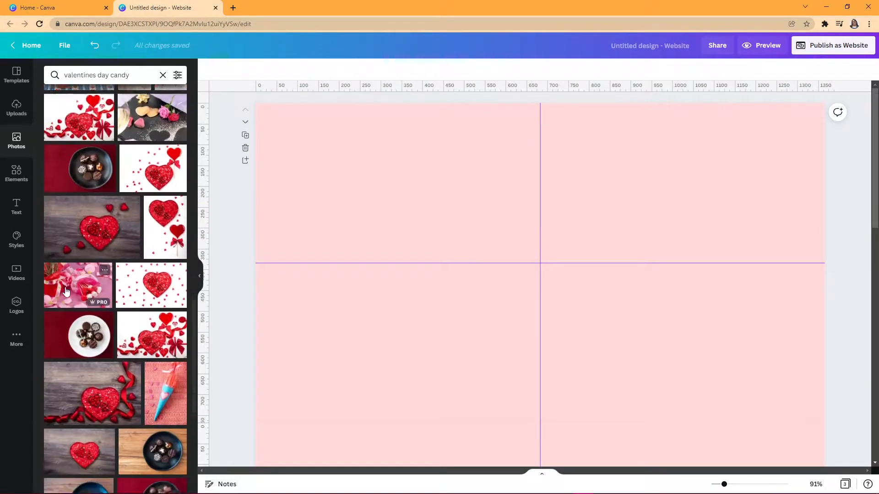
left_click(64, 163)
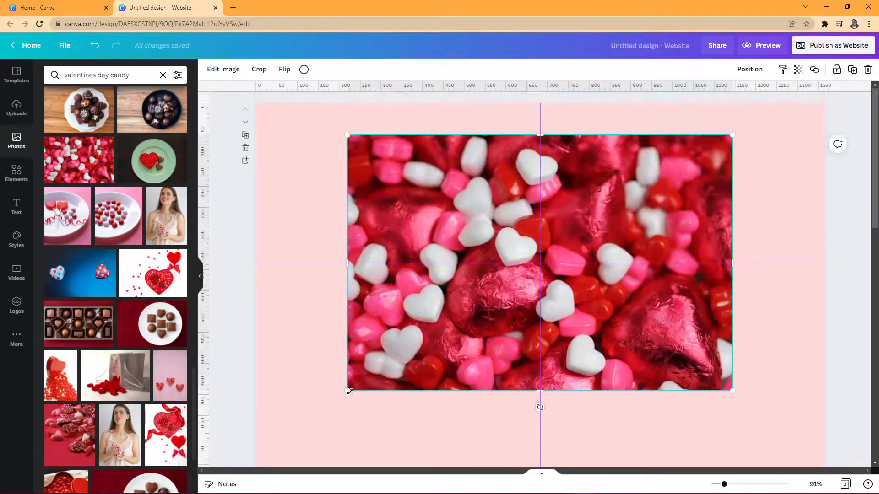
- Show the page thumbnails, collapse the photo results and enlarge the candy photo to cover the whole first page
left_click(544, 475)
left_click(200, 276)
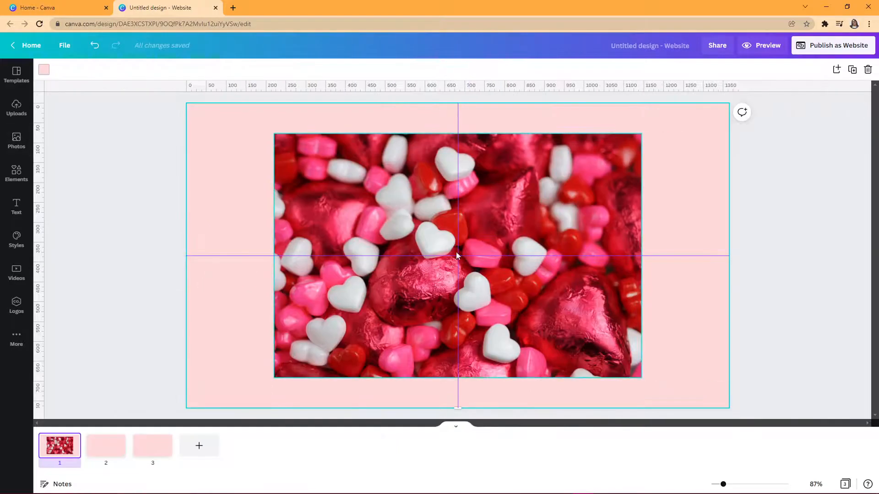
left_click_drag(272, 135, 170, 105)
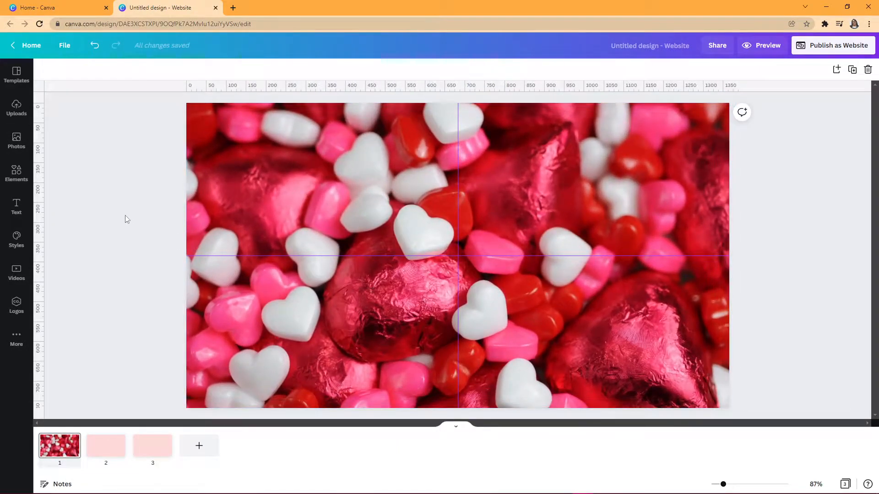
- Find the letter-shaped frames and place L, O, V and E side by side on the first page
left_click(16, 173)
left_click(176, 316)
scroll(108, 316, "down", 6)
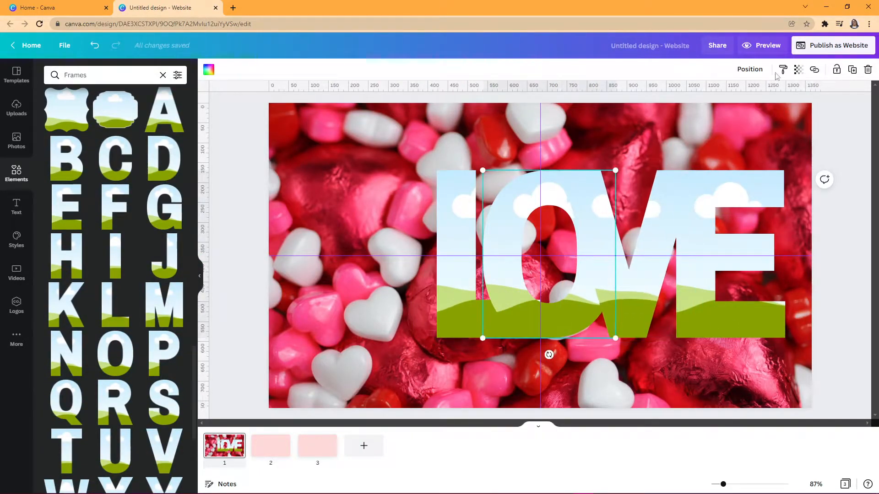
left_click(716, 212)
left_click_drag(511, 287, 480, 288)
- Tidy up the spacing of the four LOVE letter frames and centre them on the page as one group
left_click(699, 192)
key("ctrl+a")
left_click(749, 69)
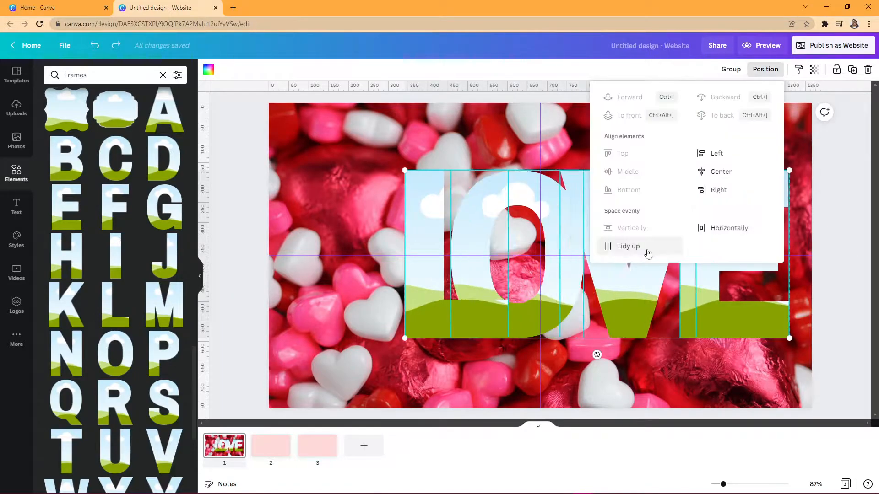
left_click(730, 69)
left_click_drag(713, 316, 657, 316)
- Slightly lower the opacity of the candy background photo on the first page
scroll(115, 275, "down", 10)
left_click(548, 128)
left_click(831, 69)
mouse_move(797, 96)
left_mouse_down()
mouse_move(781, 97)
mouse_move(791, 97)
left_mouse_up()
- Add a horizontal line above the LOVE letters with round dots at both ends and a line weight of 12
left_click(405, 130)
key("l")
left_click(269, 69)
left_click(284, 69)
left_click(299, 191)
left_click(269, 69)
left_click(282, 192)
left_click(231, 69)
left_click_drag(286, 98, 290, 98)
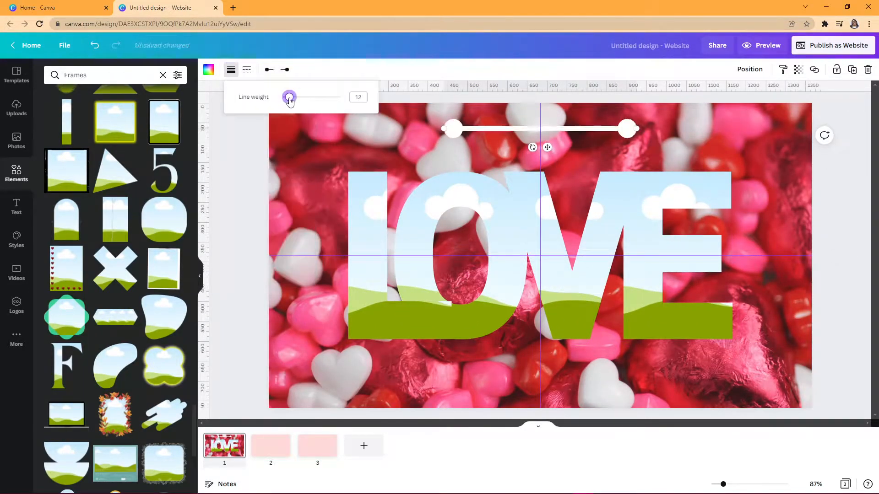
- Lengthen the line on both sides to span beyond the LOVE letters and colour it dark red from the photo colours
left_click_drag(443, 128, 327, 129)
left_click_drag(636, 128, 757, 129)
left_click(127, 322)
- Lower the opacity of the candy background photo so it looks faded behind the line and letters
left_click(778, 192)
left_click(830, 69)
left_click_drag(791, 97, 771, 96)
- Add the "FEELIN' CUTE" font combination and change its two lines to "SWEET" and "GOODS"
left_click(16, 207)
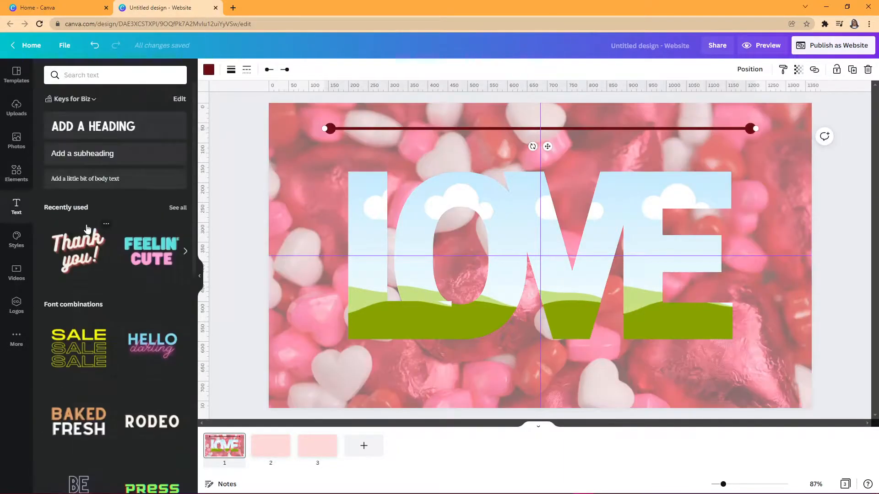
scroll(115, 229, "down", 1)
left_click(152, 189)
type("SWEET")
triple_click(661, 295)
type("GOODS")
- Set the font size of the SWEET GOODS text to 100 and tighten its text box
left_click(310, 69)
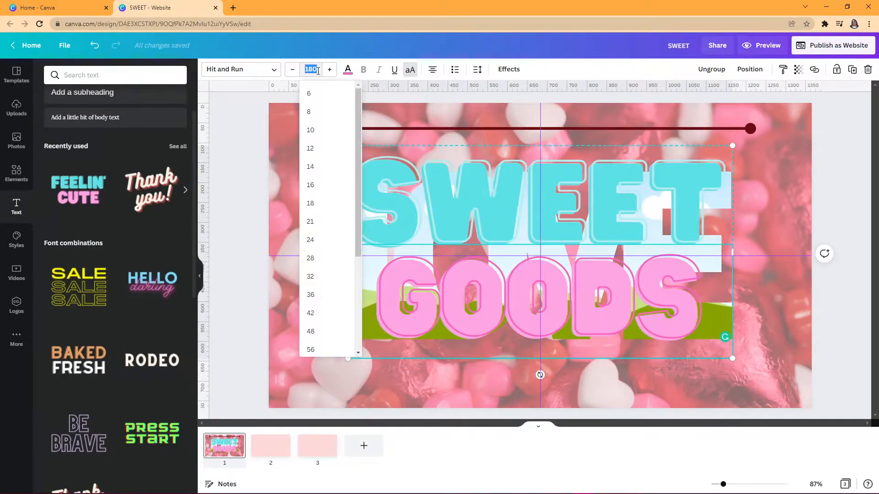
type("100")
key("Return")
left_click_drag(732, 302, 722, 298)
- Ungroup the text combination and arrange SWEET above and GOODS below the dark red line
left_click(711, 69)
left_click_drag(686, 183, 655, 160)
left_click(655, 128)
- Move the LOVE letter frames down so they sit below the SWEET GOODS text
left_click_drag(655, 245, 655, 288)
left_click(711, 69)
left_click(366, 350)
left_click(17, 173)
left_click_drag(376, 340, 378, 340)
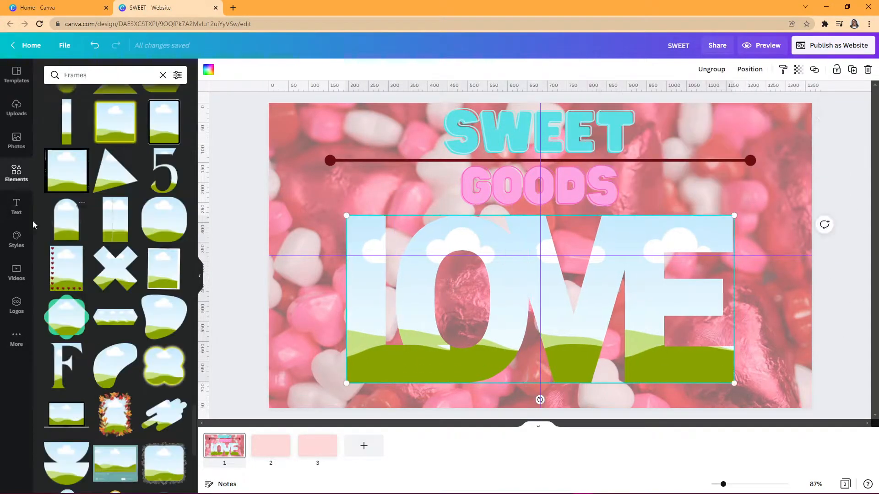
- Fill the L frame with a dark chocolate video and shift the clip to the left inside the letter
left_click(17, 273)
scroll(79, 238, "down", 4)
left_click_drag(73, 429, 366, 343)
double_click(366, 344)
left_click_drag(364, 345, 306, 345)
left_click(220, 69)
- Search the videos for "gummies" and fill the O frame with a colourful gummy candy clip
triple_click(123, 75)
type("gummies")
key("Return")
left_click_drag(151, 302, 510, 306)
double_click(511, 309)
scroll(149, 297, "down", 8)
key("Delete")
left_click_drag(152, 383, 461, 299)
- Search the videos for "lollipops" and try a lollipop clip in the V frame, then undo it
scroll(115, 228, "up", 3)
left_click_drag(94, 75, 36, 79)
type("lollipops")
key("Return")
scroll(92, 270, "down", 10)
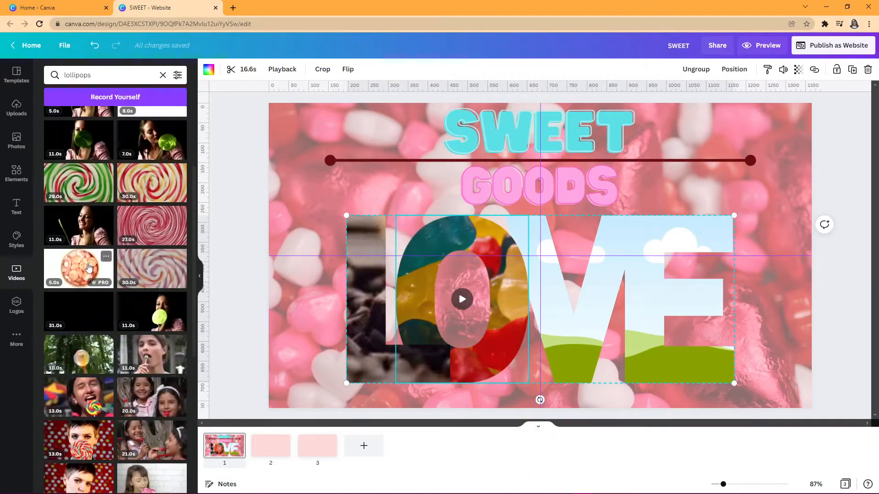
scroll(91, 270, "up", 10)
left_click_drag(64, 175, 559, 297)
double_click(572, 298)
left_click(220, 69)
key("ctrl+z")
key("ctrl+z")
- Search the videos for "cake" and fill the V frame with the layered berry cake clip
triple_click(114, 75)
type("cake")
key("Return")
scroll(151, 219, "down", 10)
left_click_drag(77, 201, 570, 297)
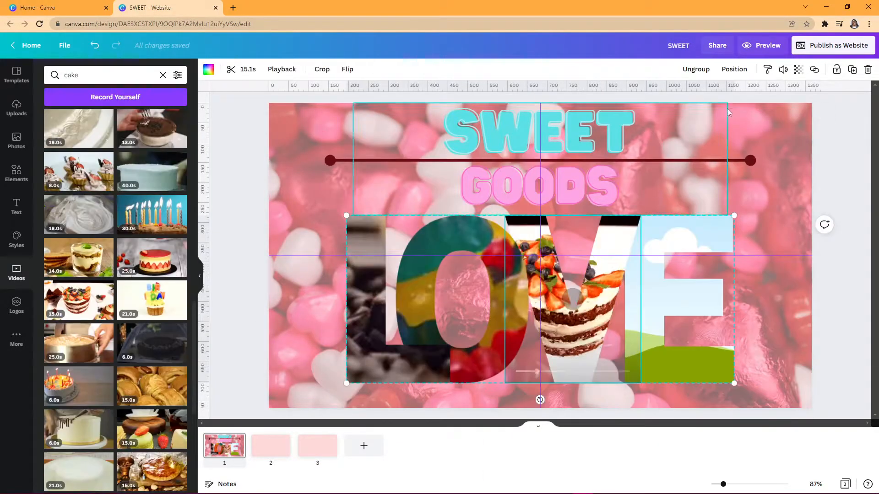
- Fill the E frame with a pouring clip from a "caramel" video search and preview the website
triple_click(115, 75)
type("caramel")
key("Return")
left_click_drag(157, 354, 677, 297)
left_click(761, 45)
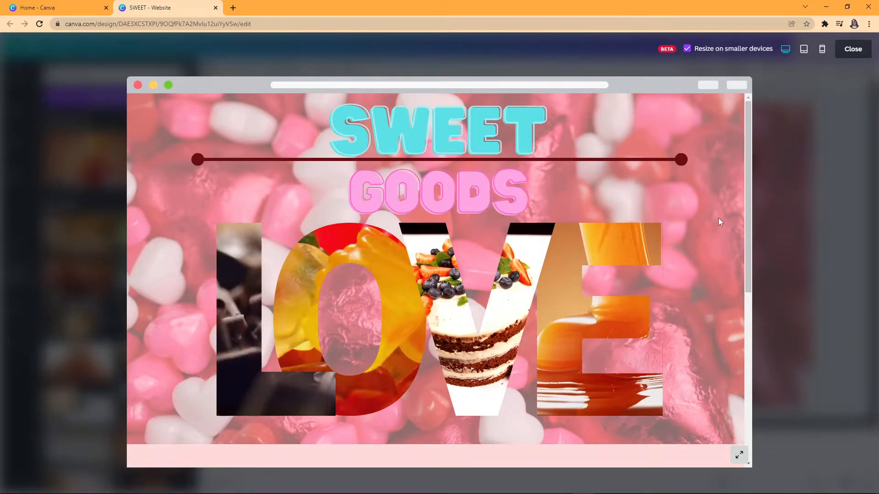
key("Escape")
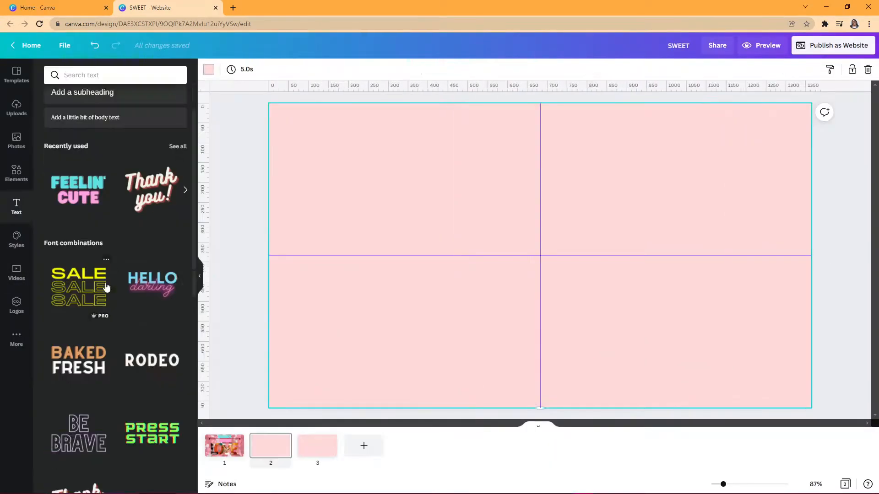
- Add the heading "VALENTINE'S DAY SWEETS SPECIAL" centred near the top of page 2 and colour it red
left_click(94, 127)
left_click_drag(578, 255, 577, 132)
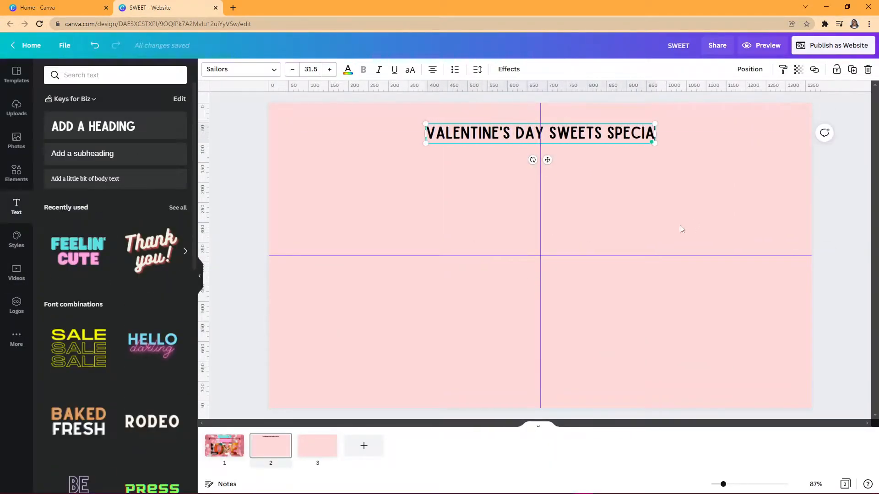
left_click(680, 229)
left_click(17, 173)
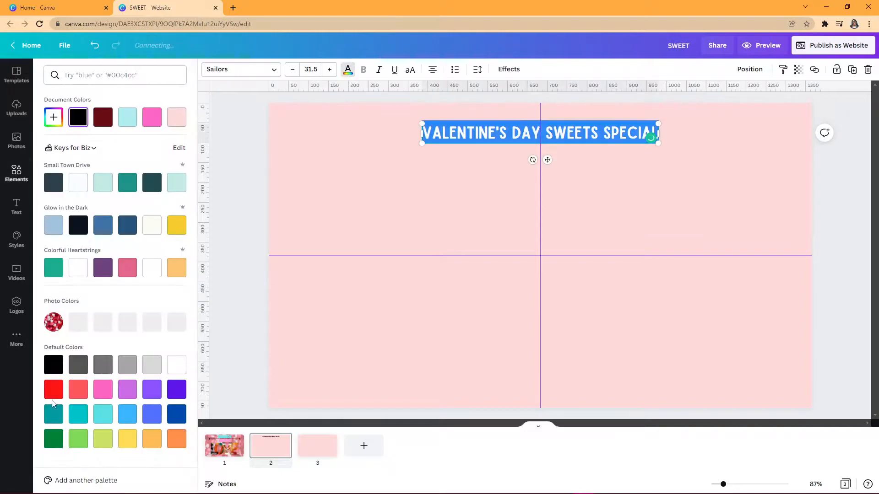
key("Escape")
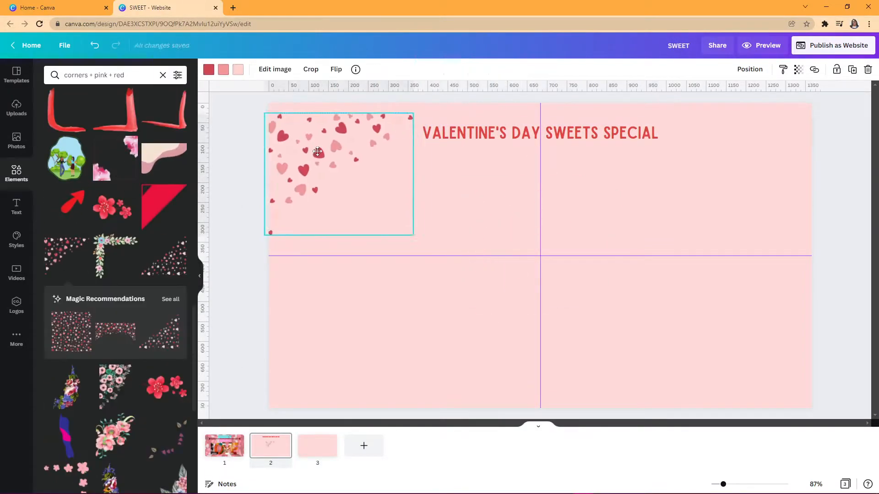
- Place scattered heart graphics in two opposite corners of page 2 and underline the heading with a line in the heading's red
left_click(240, 202)
left_click_drag(161, 272, 738, 269)
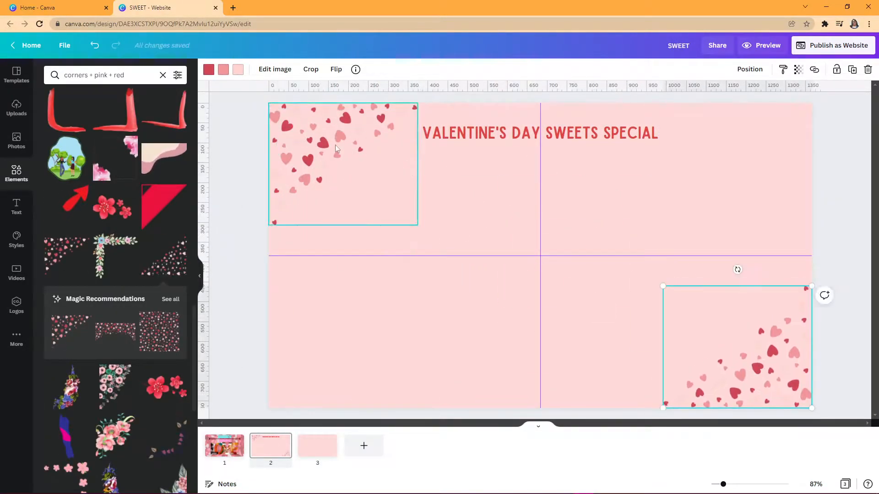
left_click_drag(443, 148, 476, 149)
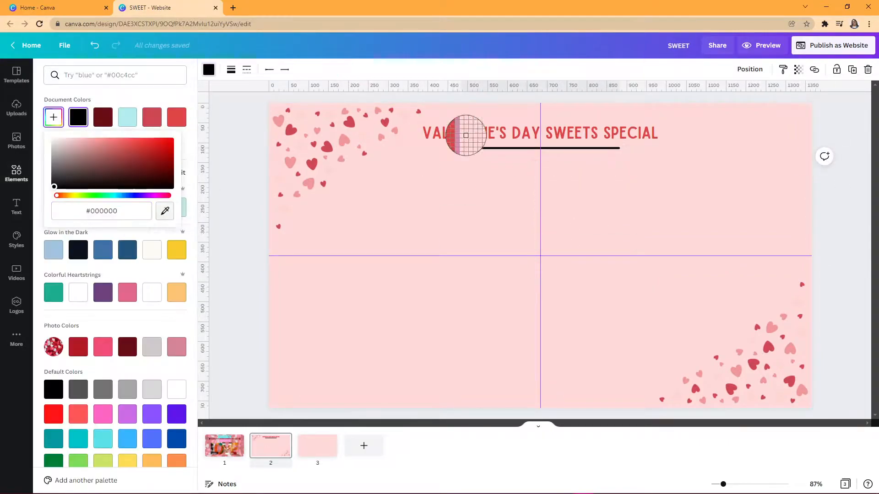
left_click(254, 184)
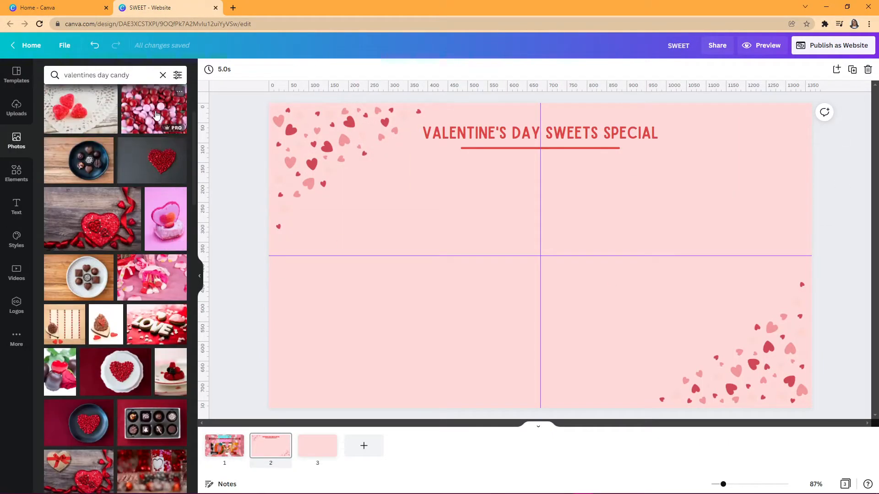
- Add several Valentine's candy photos to page 2, including the pink heart-shaped gift box and colourful sweets, and shrink them
left_click(156, 114)
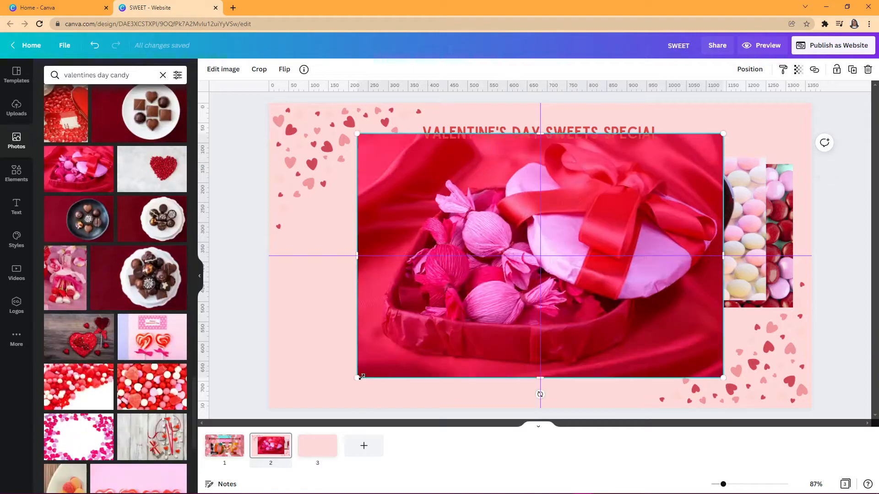
left_click_drag(362, 377, 540, 255)
scroll(89, 345, "down", 14)
left_click_drag(129, 75, 53, 83)
type("candy bac")
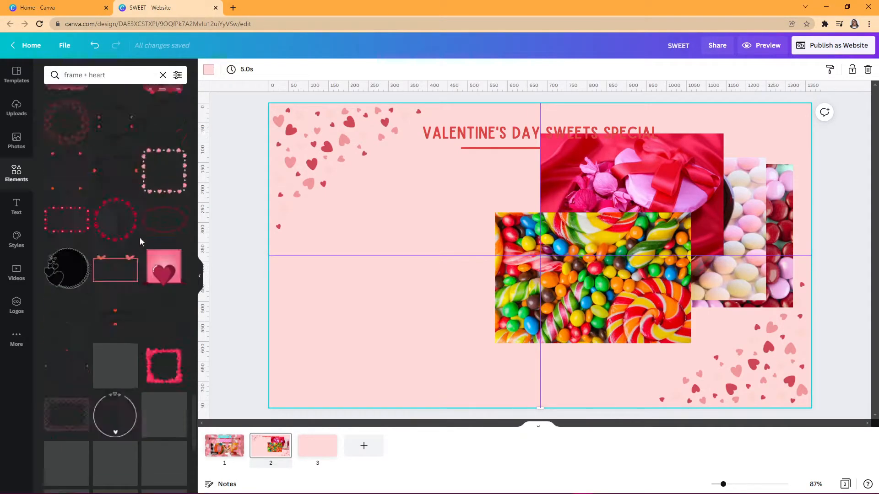
- Build a row of four heart-framed candy photo cards on page 2, the first titled "ALL THE LOVE" with a short description
scroll(141, 238, "down", 3)
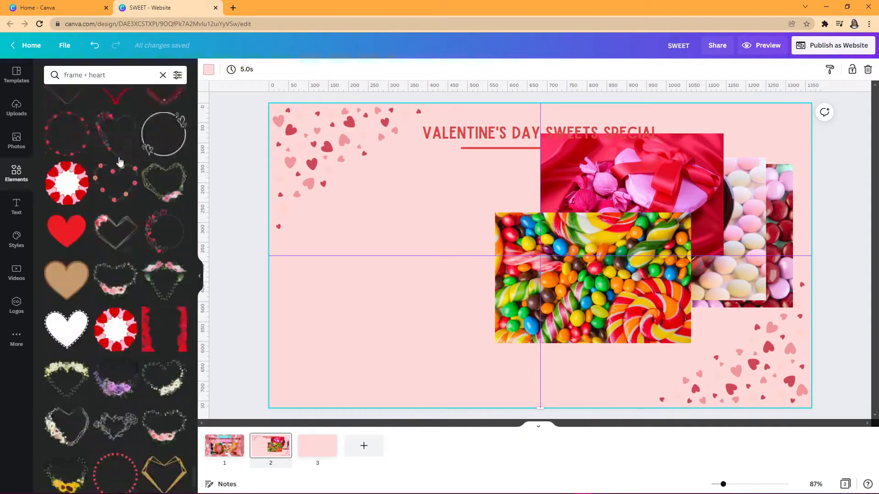
double_click(90, 75)
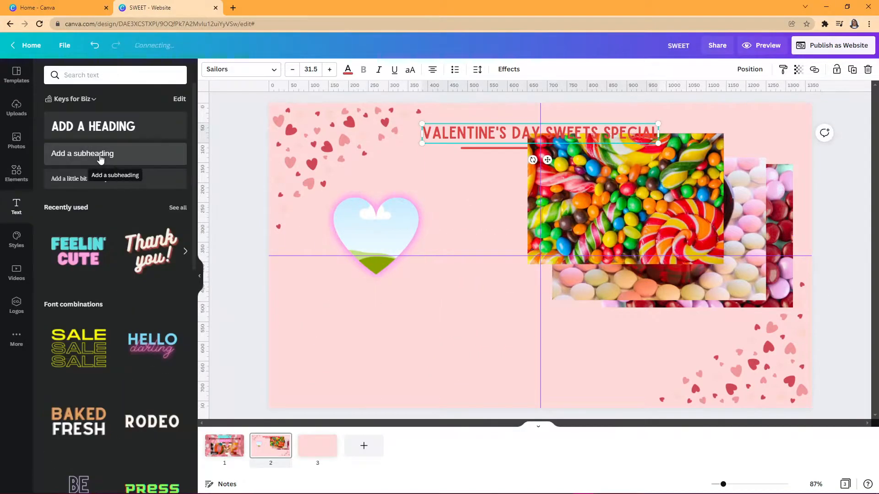
left_click(104, 159)
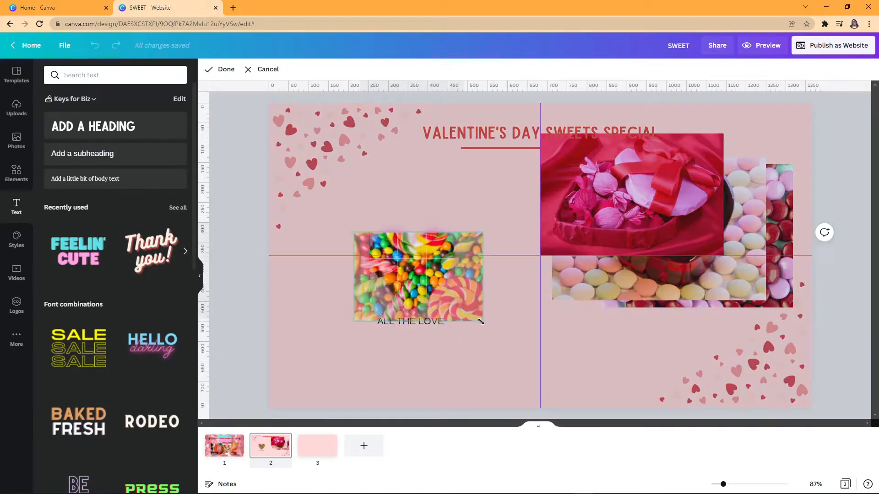
key("ctrl+d")
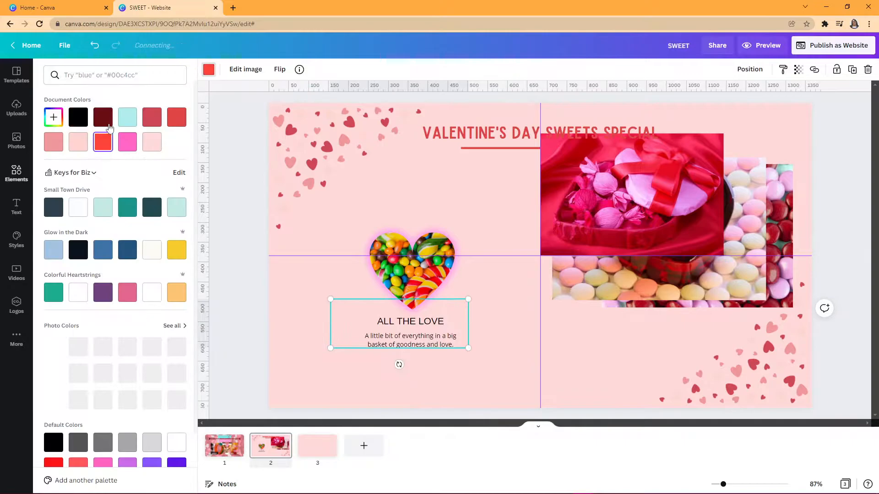
left_click_drag(609, 339, 520, 244)
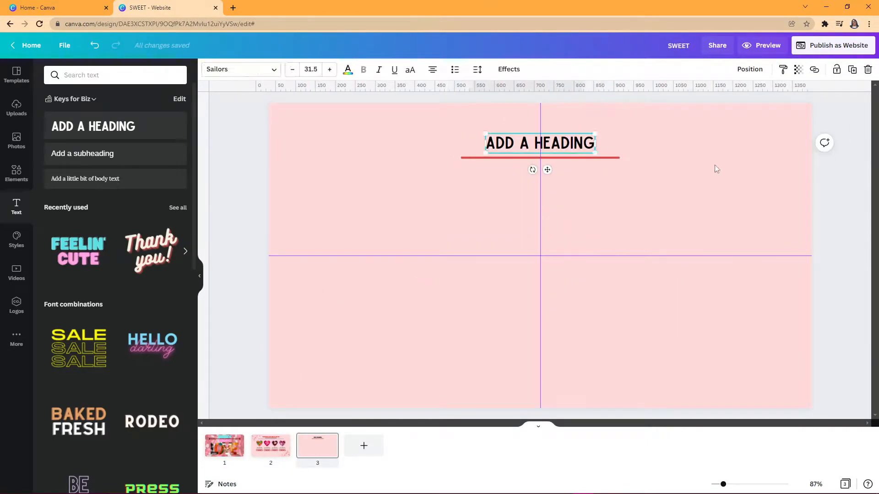
- Recolour the underline and heading on page 3 and change the heading text to "CONTACT US / STORE HOURS"
left_click(505, 157)
left_click(209, 69)
left_click(540, 143)
left_click(177, 125)
triple_click(540, 142)
type("CONTACT US / STORE HOURS")
- Add a subheading below the heading, widen it to the full page and enter the store's label and postal address
left_click(612, 188)
left_click(82, 153)
type("Store")
left_click_drag(553, 178, 812, 178)
left_click_drag(527, 179, 268, 178)
key("Return")
type("XXXX Random St.")
key("Return")
type("Somewhere, XY")
key("Return")
type("T8D 5J1")
key("Return")
type("CANADA")
- Add a HOURS section below the address: Monday - Friday: 12PM - 6PM, Saturdays: 10AM - 7PM, Sundays: Closed
key("Return")
key("Return")
type("HOURS")
key("Return")
type("Monday - Friday: 12PM - 6PM")
key("Return")
type("Saturdays: 10AM - 7PM")
key("Return")
type("Sundays: Closed")
- Extend page 3 downward and open the Embeds app
left_click(586, 399)
left_click_drag(540, 437, 540, 465)
left_click(16, 339)
left_click(92, 74)
type("emb")
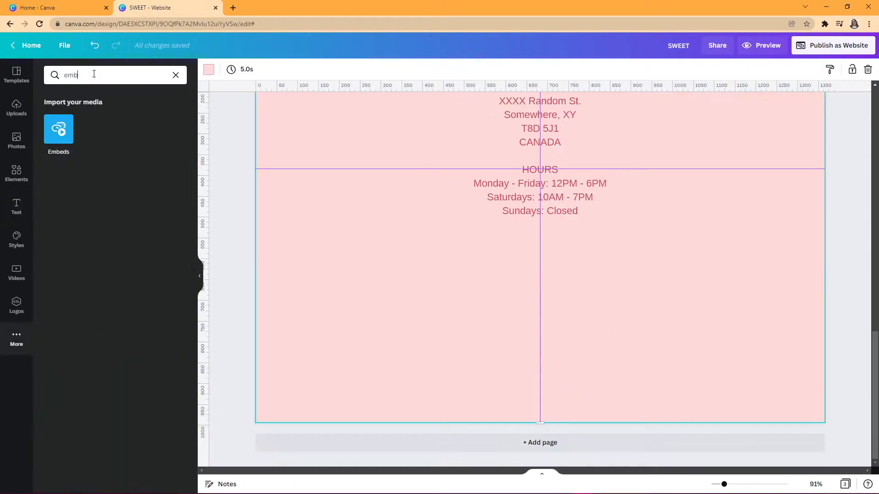
left_click(60, 128)
- Embed the copied Google Maps link on page 3 and delete the map again
left_click(114, 114)
key("ctrl+v")
left_click(114, 140)
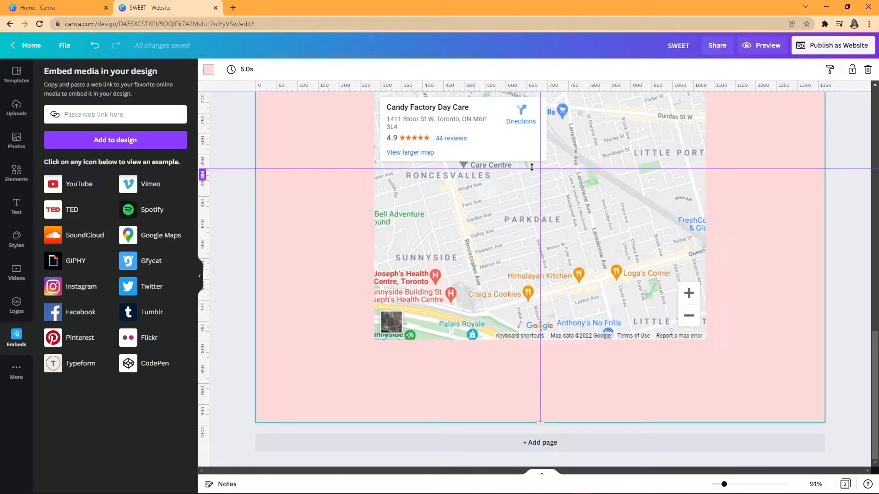
key("Delete")
key("ctrl+z")
left_click(528, 286)
key("Delete")
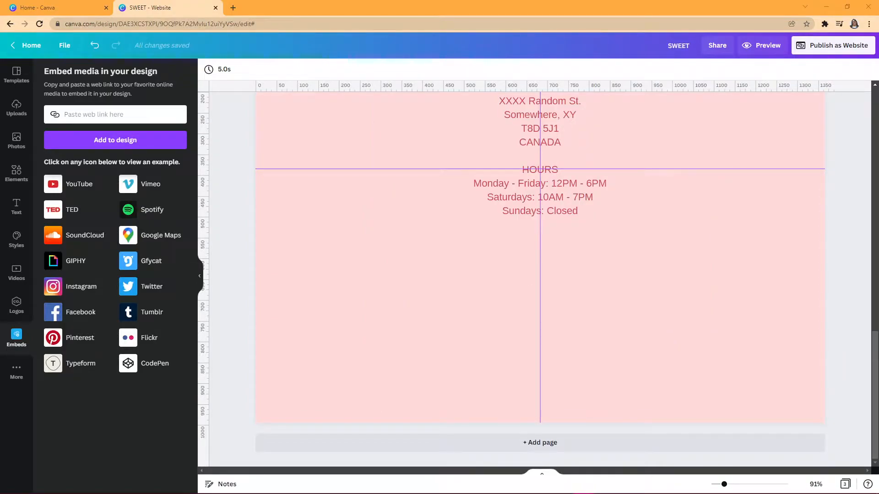
- Embed another Google Maps link, place its map below the opening hours and add a fourth page
left_click(123, 114)
key("ctrl+v")
left_click(134, 140)
left_click_drag(601, 245, 600, 357)
left_click(533, 443)
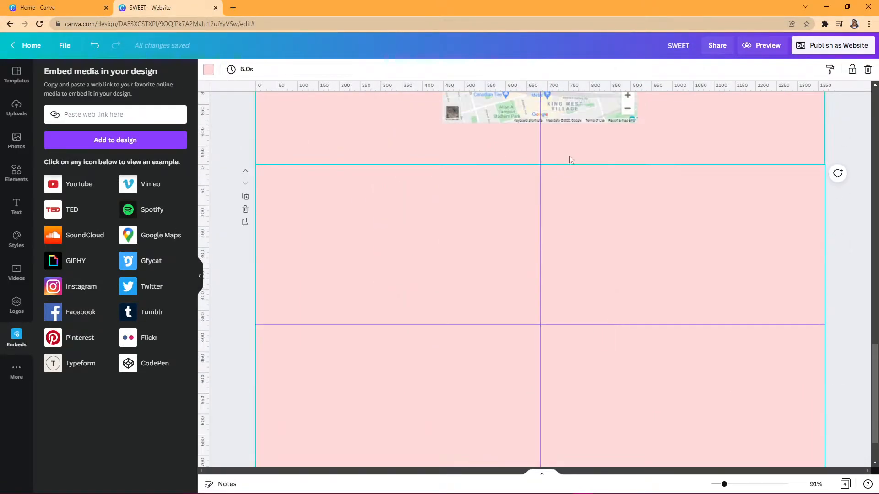
- Lengthen page 3 and enlarge the embedded map, centring it beneath the opening hours
left_click_drag(541, 164, 541, 278)
left_click(578, 110)
left_click_drag(638, 122, 754, 278)
left_click_drag(443, 235, 388, 307)
scroll(649, 336, "up", 4)
left_click_drag(648, 340, 609, 329)
- Shorten the fourth page to a narrow strip about 110 px high
scroll(625, 328, "down", 7)
left_click_drag(541, 425, 556, 351)
scroll(556, 321, "up", 10)
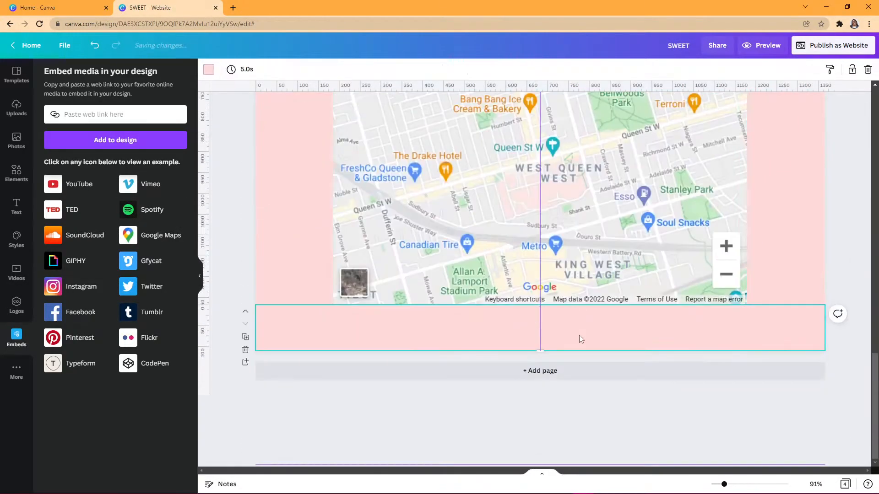
- Add a small bold footer text centred on the fourth page reading "2022 © Sweet Good"
type("Special Valentine's Day Sweets Good is on now while supplies last. Taking orders from now to February 12th, 2022!")
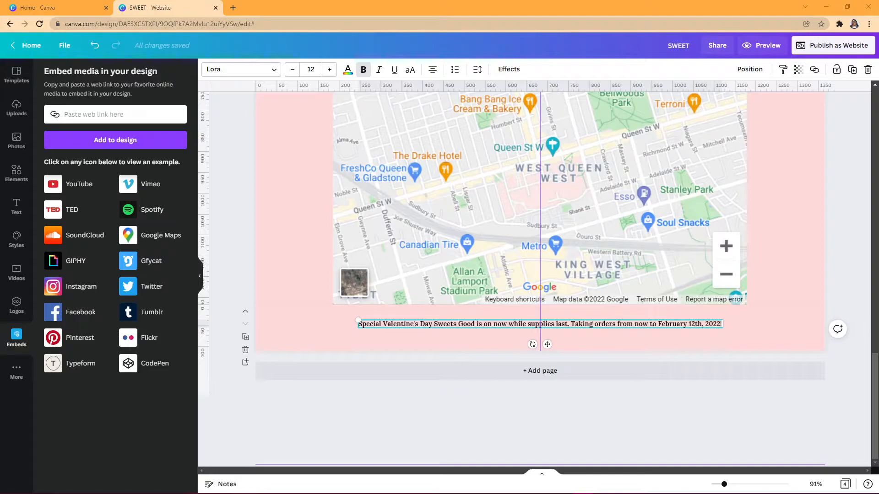
triple_click(537, 324)
type("2022 ©")
key("Return")
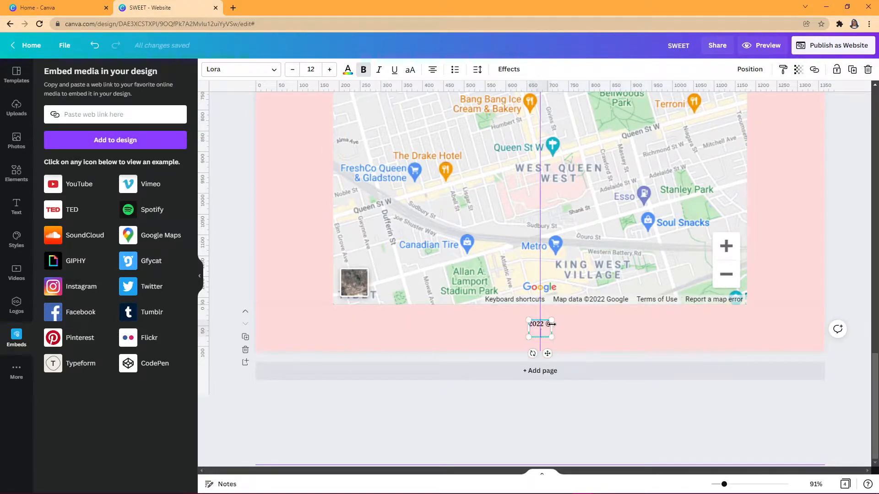
type("Sw")
type("eet Good")
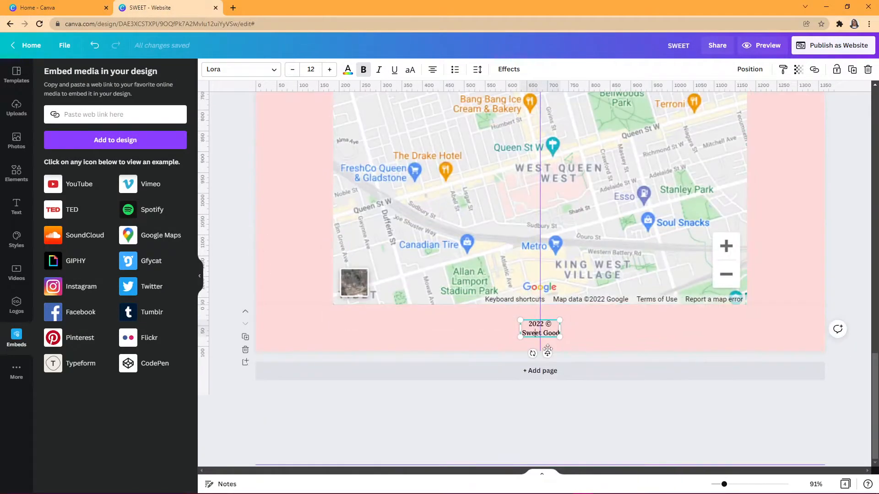
- Widen the footer text box to the full page width and add a second line, "Made with ♥ by" plus the creator's name
left_click_drag(554, 329, 824, 328)
left_click_drag(508, 329, 255, 329)
key("Return")
type("Made with")
type(" ♥ by Dev")
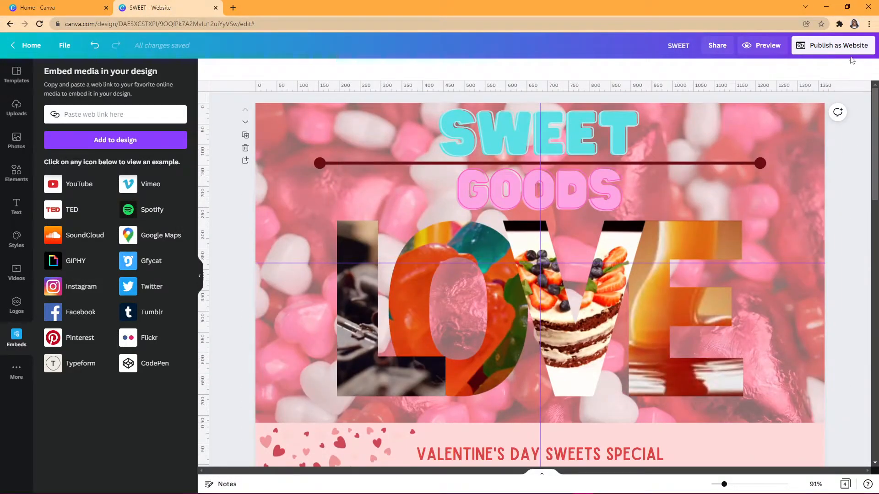
- Open the website publishing options and preview the site in desktop, tablet and mobile views, examining the full mobile layout
left_click(846, 48)
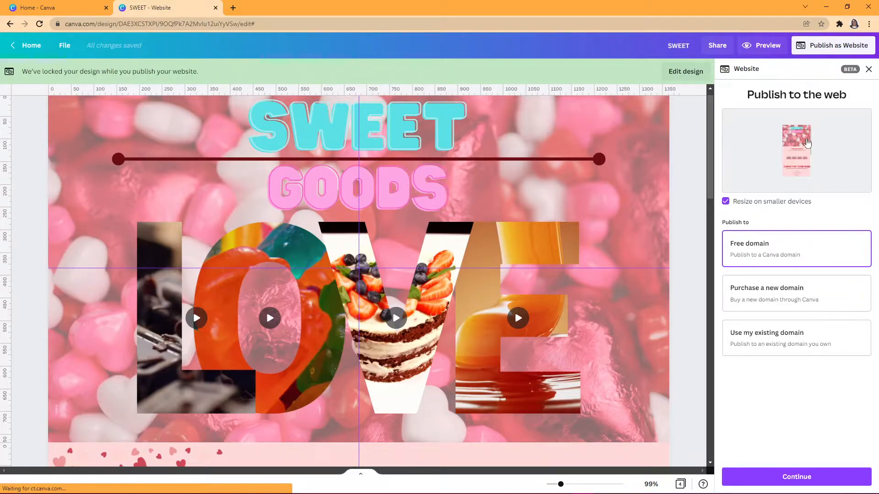
left_click(752, 50)
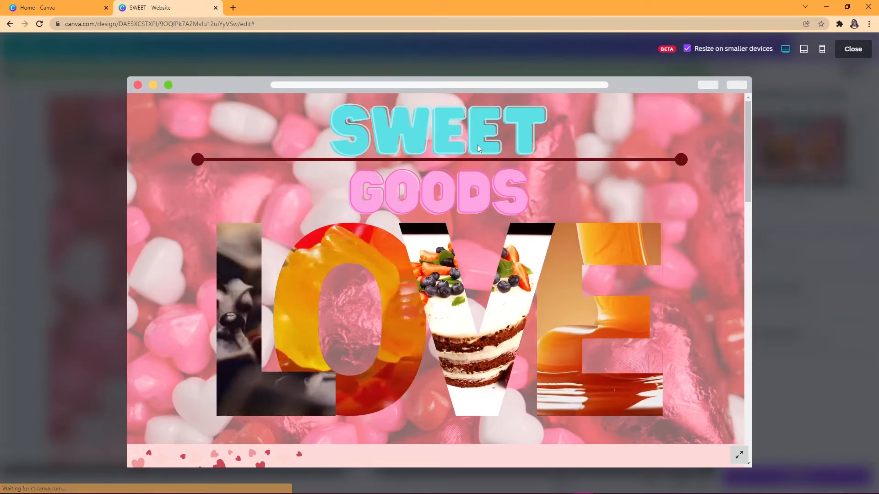
left_click(804, 49)
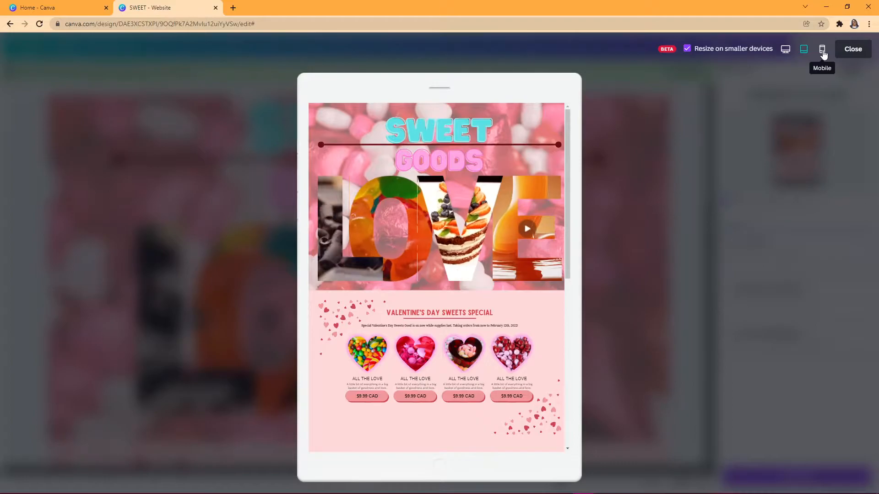
left_click(823, 53)
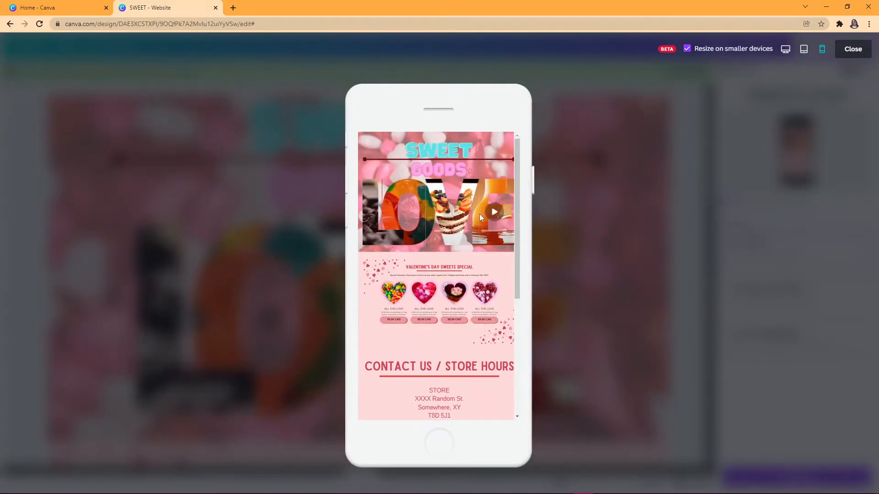
scroll(479, 214, "down", 2)
scroll(479, 214, "down", 4)
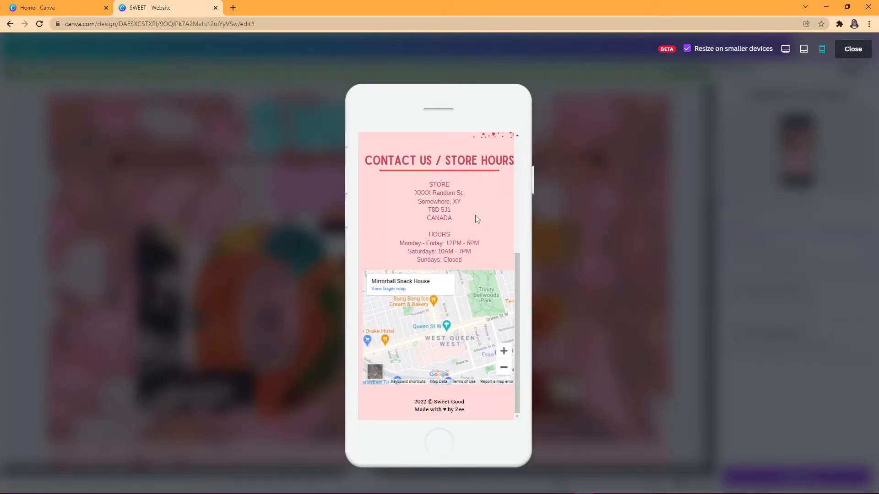
scroll(476, 213, "up", 6)
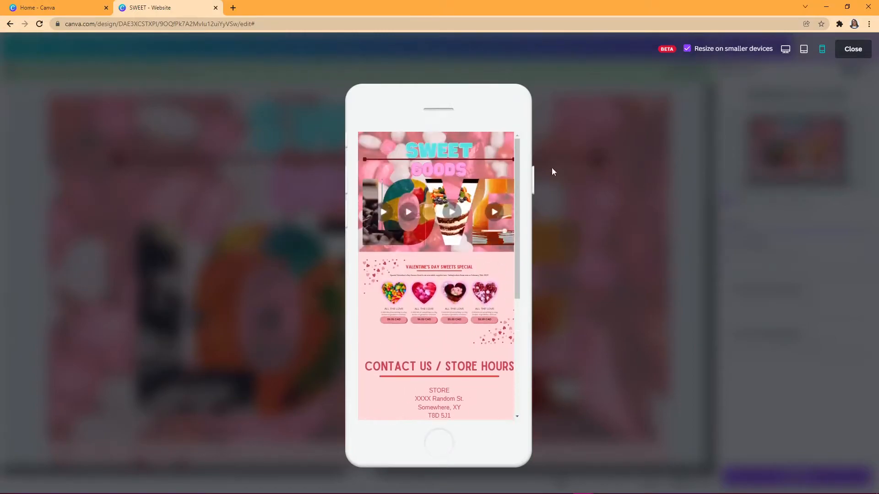
- Switch the preview to desktop view and pan the embedded map to bring the Mirrorball Snack House marker nearer the centre
left_click(785, 51)
scroll(477, 271, "down", 10)
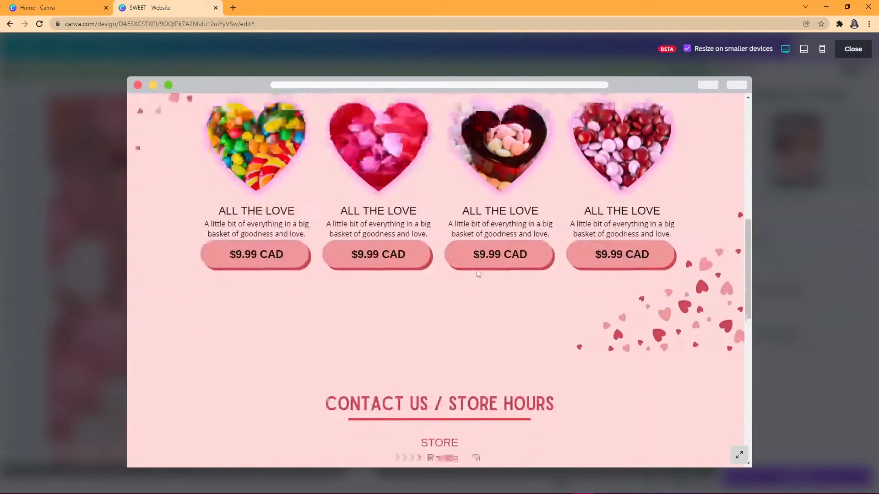
scroll(477, 272, "down", 5)
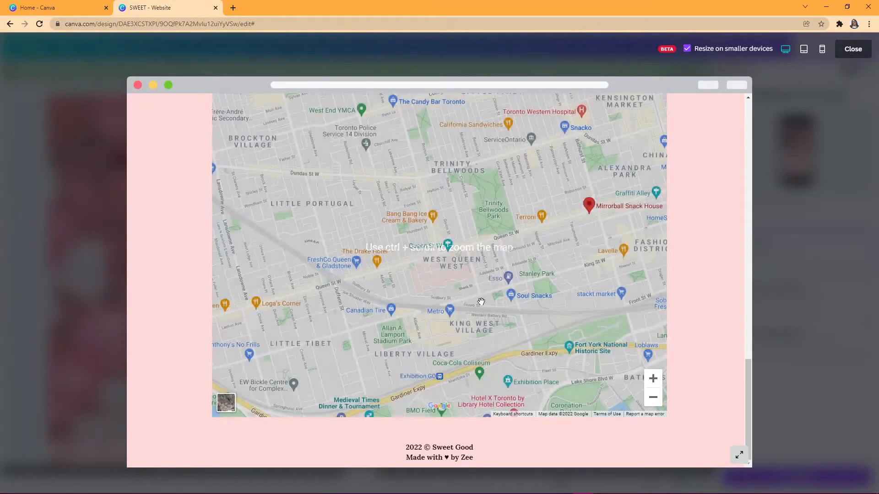
mouse_move(481, 302)
left_mouse_down()
mouse_move(458, 219)
mouse_move(441, 266)
mouse_move(379, 341)
left_mouse_up()
mouse_move(542, 251)
left_mouse_down()
mouse_move(441, 183)
mouse_move(428, 266)
mouse_move(440, 280)
left_mouse_up()
left_click_drag(536, 323, 575, 320)
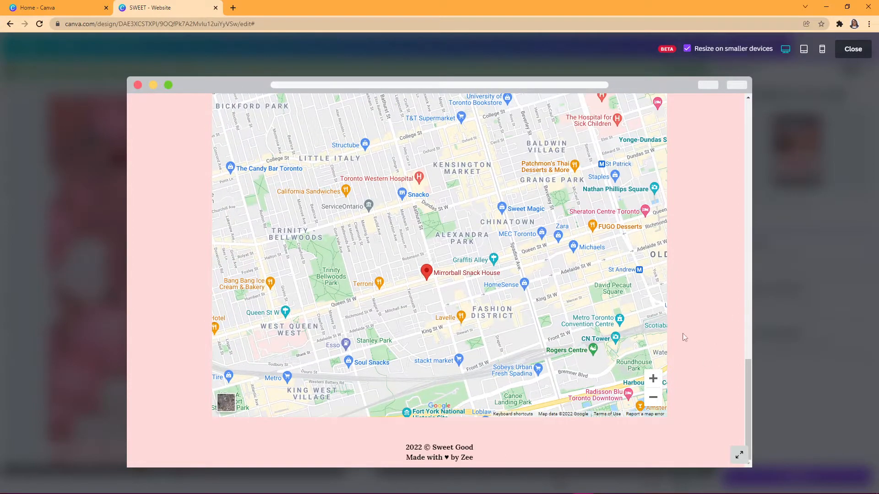
- Review the specials and hero sections in the desktop preview and close it
scroll(683, 338, "up", 15)
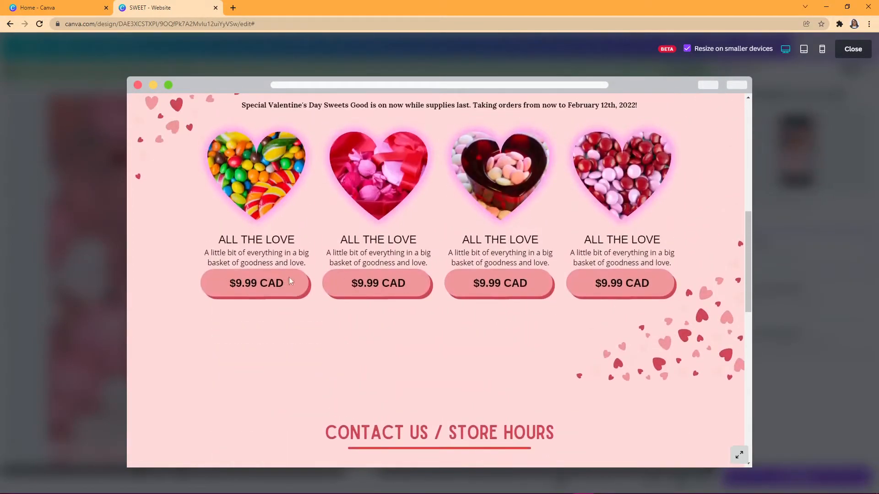
scroll(493, 218, "up", 6)
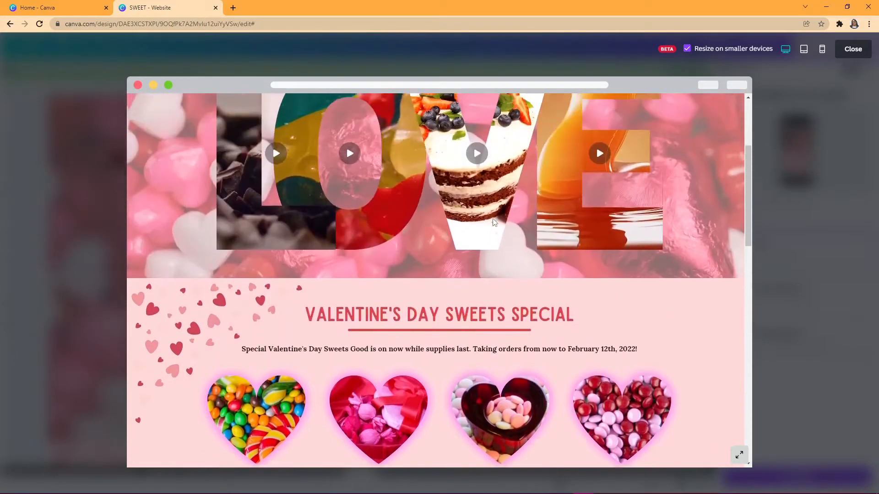
scroll(557, 231, "up", 3)
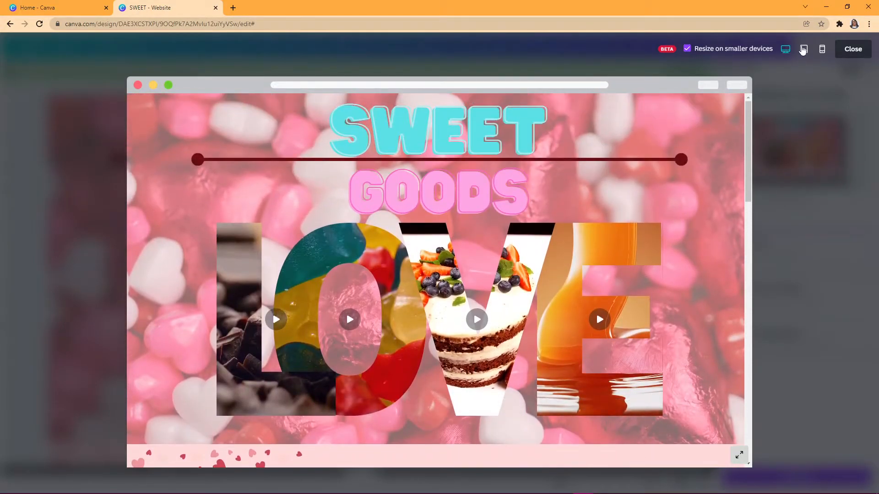
left_click(851, 46)
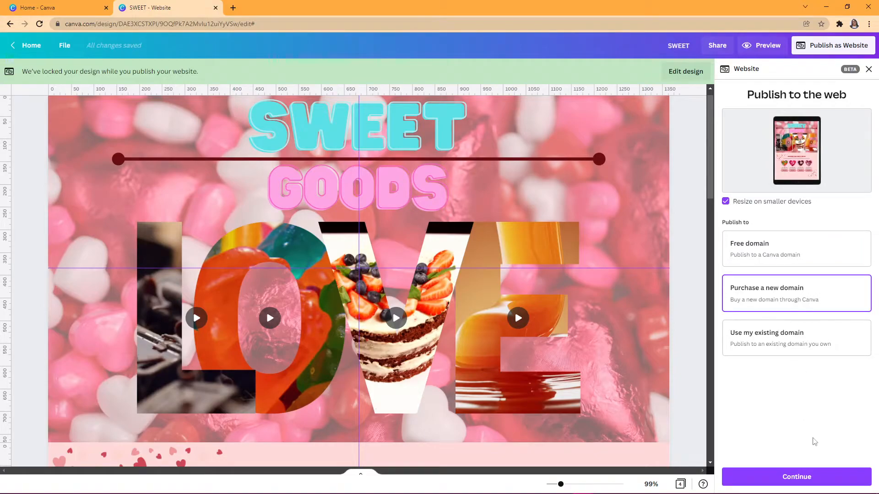
- Search the purchasable domains for exampleofthesite.com, browse the alternatives and return to the publishing options
left_click(825, 476)
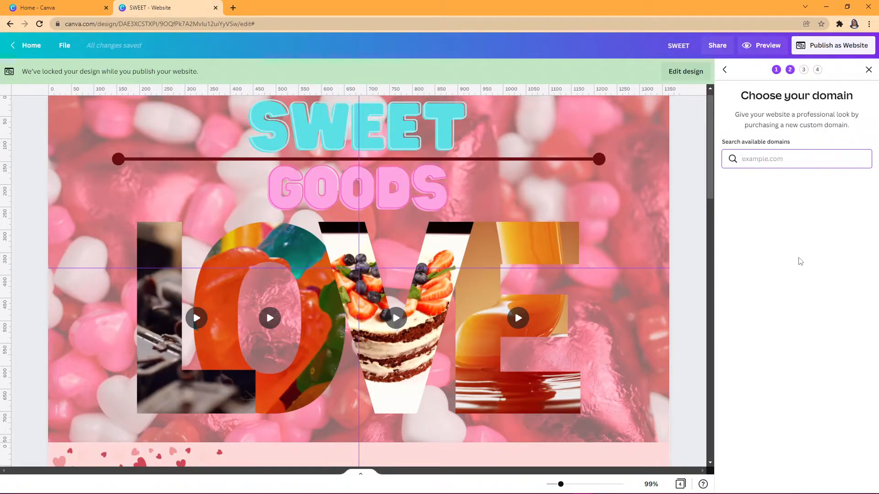
type("examp")
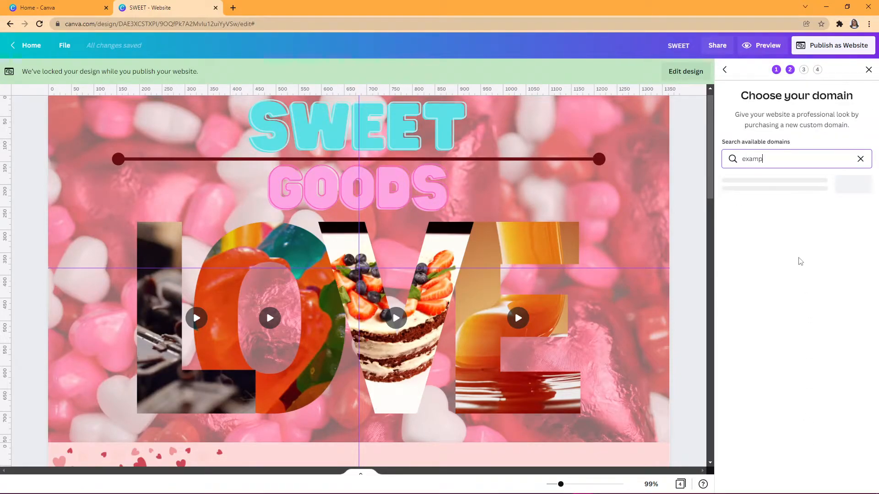
type("leofthesite.com")
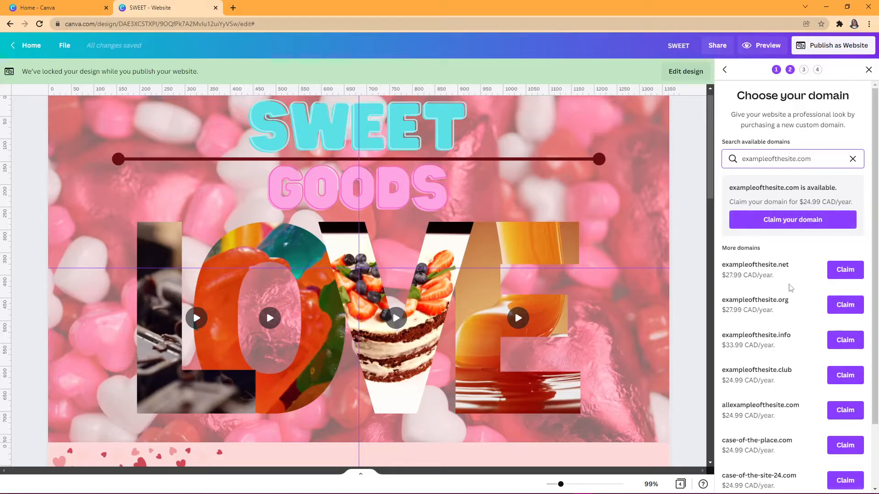
scroll(770, 271, "down", 2)
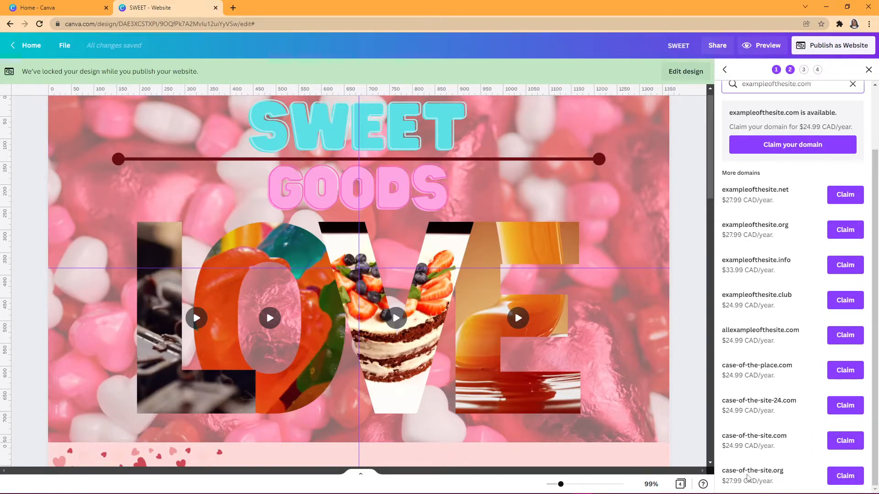
scroll(777, 329, "up", 1)
scroll(776, 330, "up", 1)
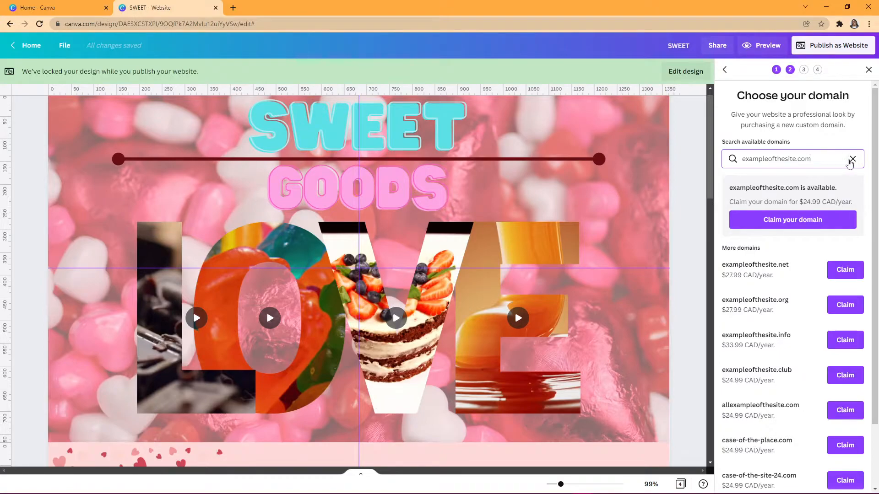
left_click(852, 159)
left_click(725, 69)
- Examine the existing-domain options by choosing notfoundhere.com and opening the form for adding another domain, and return to the publishing options
left_click(794, 347)
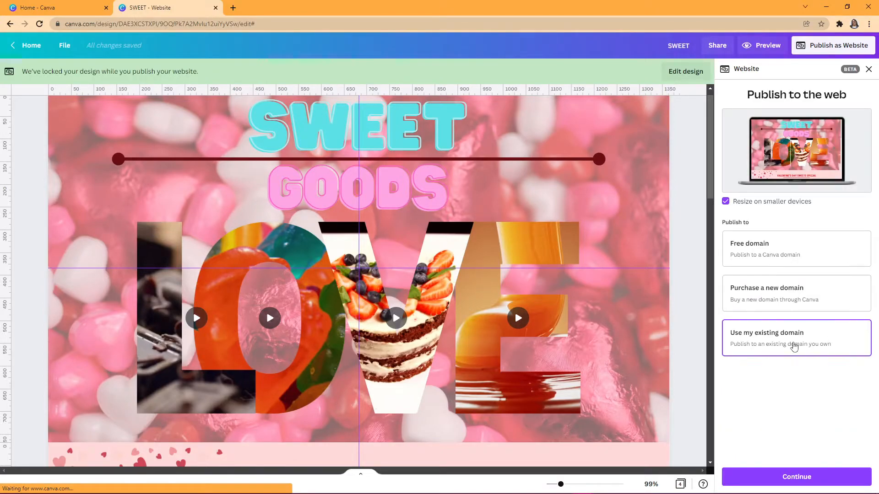
left_click(809, 473)
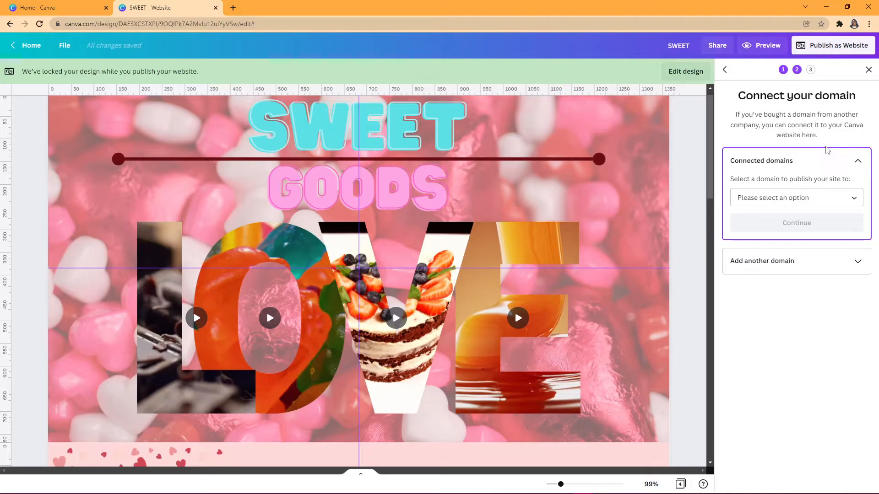
left_click(789, 198)
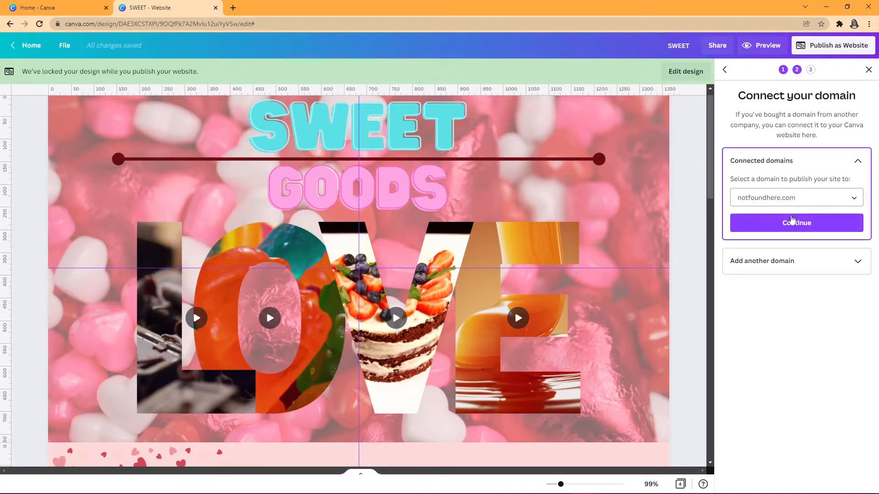
left_click(813, 272)
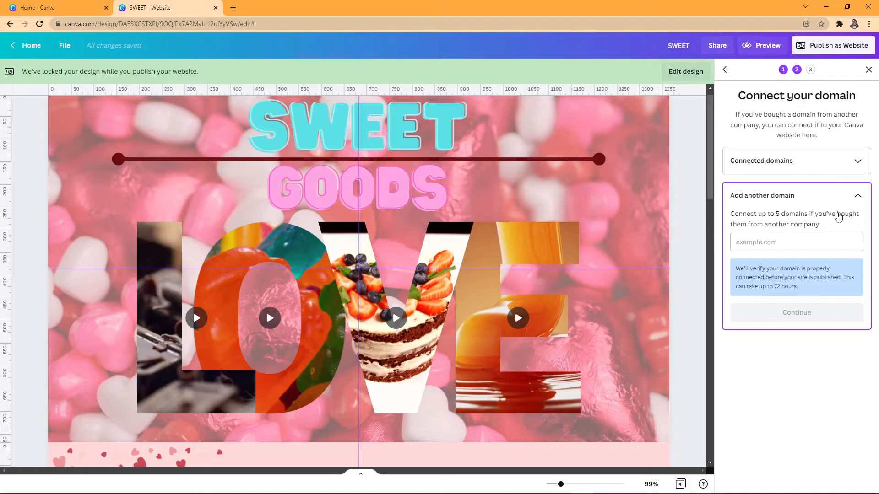
left_click(796, 242)
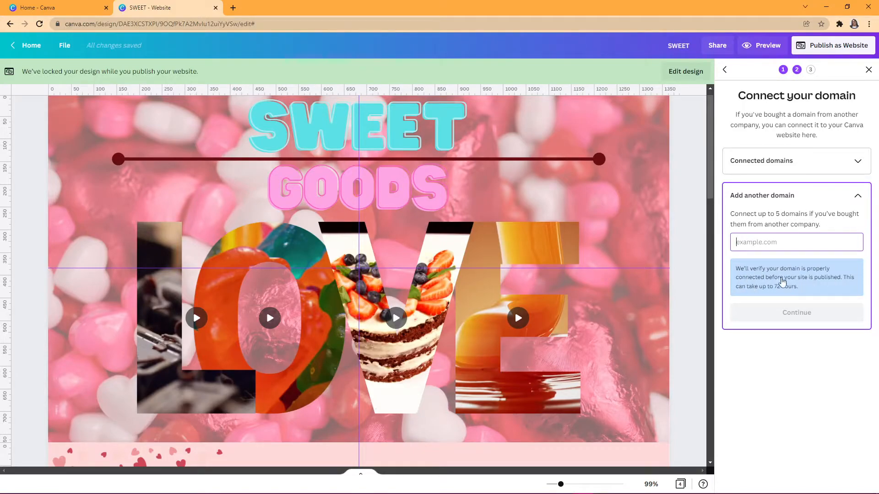
left_click(722, 71)
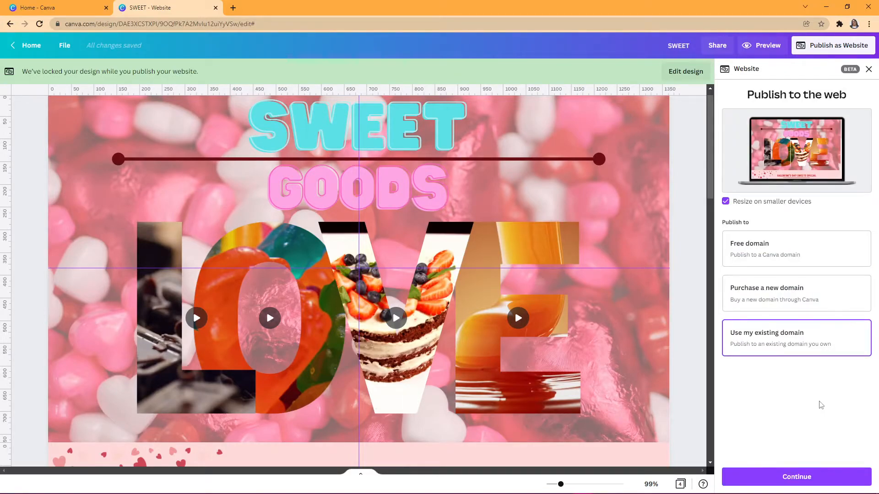
- Choose publishing to a free Canva domain and set the URL path to candy-demo-page
left_click(798, 250)
left_click(808, 478)
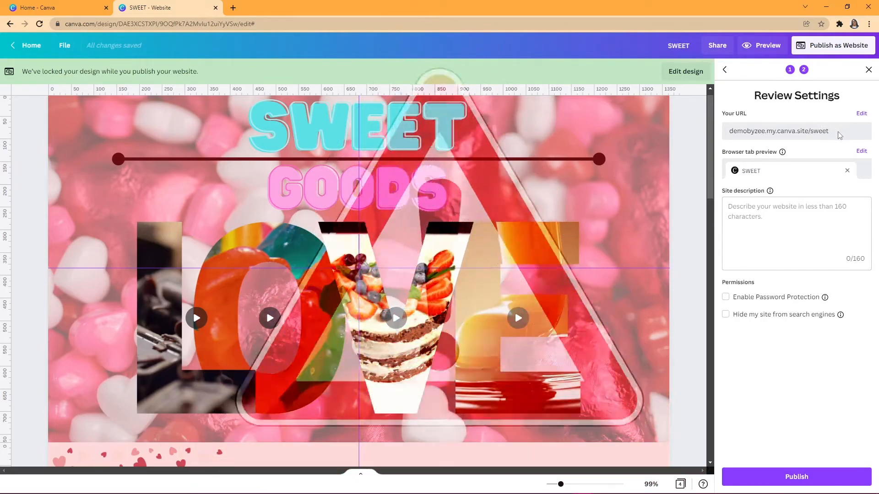
left_click(862, 114)
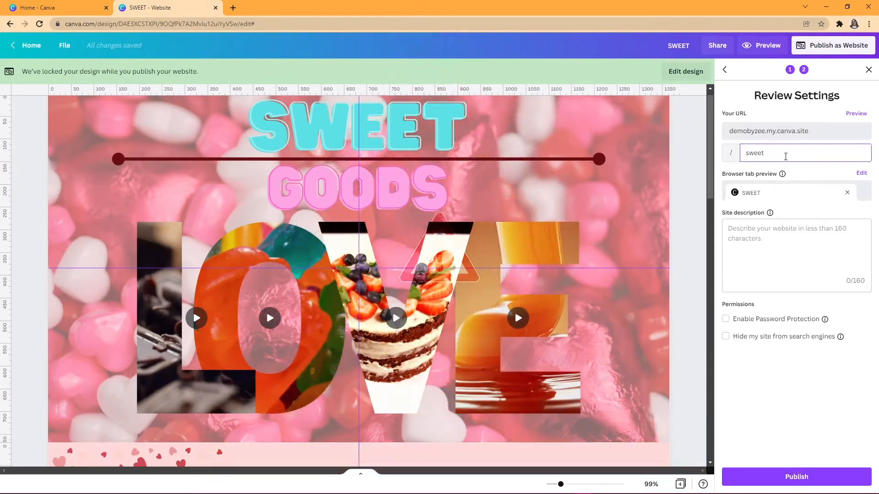
left_click_drag(785, 156, 737, 157)
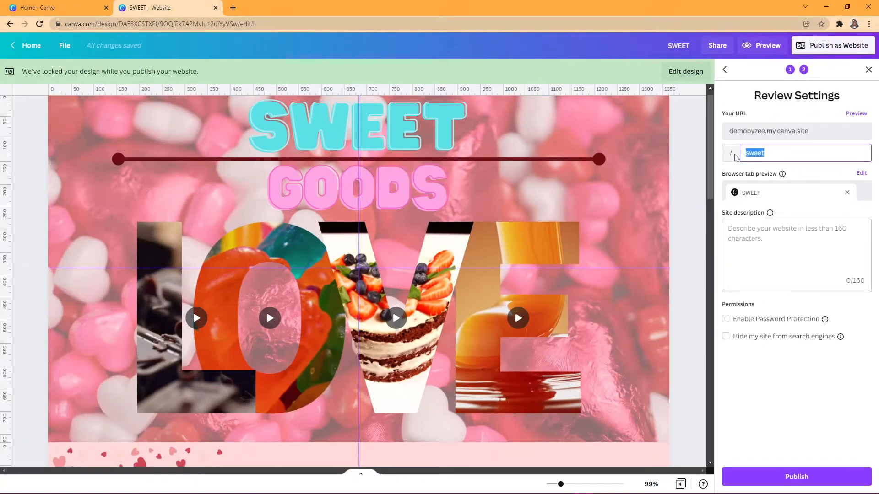
type("candy-demo-page")
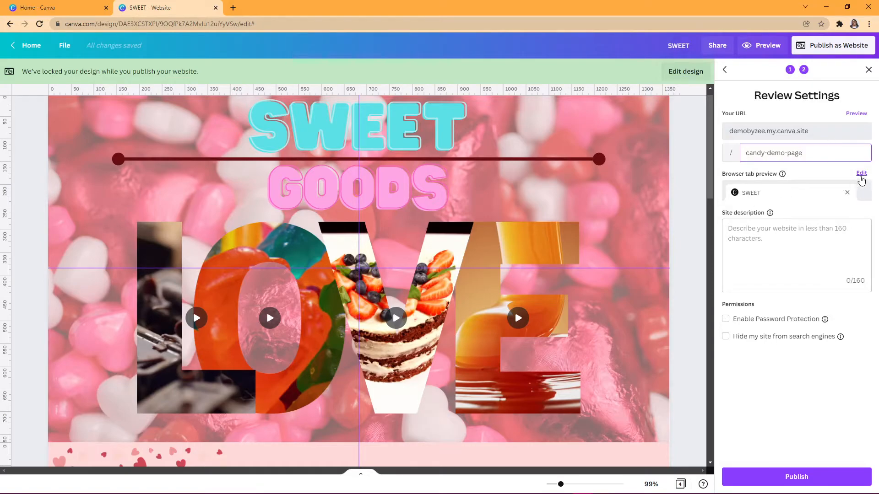
left_click(831, 168)
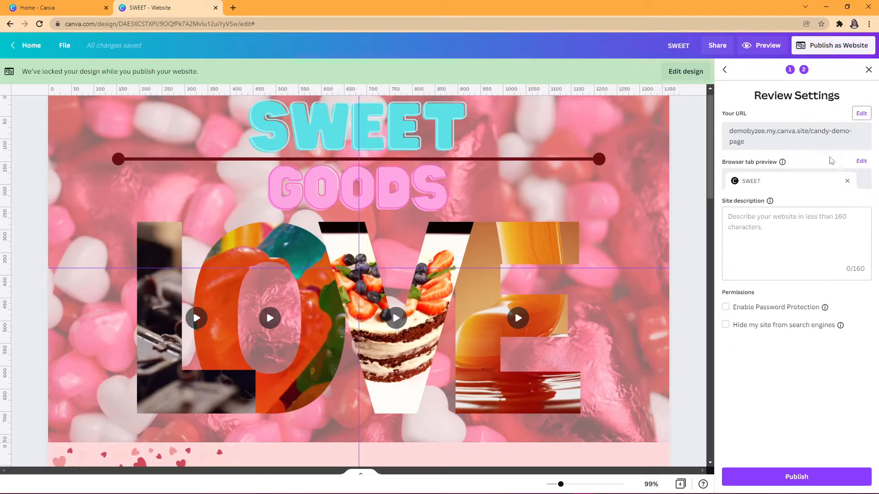
- Check the browser tab icon upload options and set the tab title to "SWEET GOODS - A fake candy store"
left_click(861, 162)
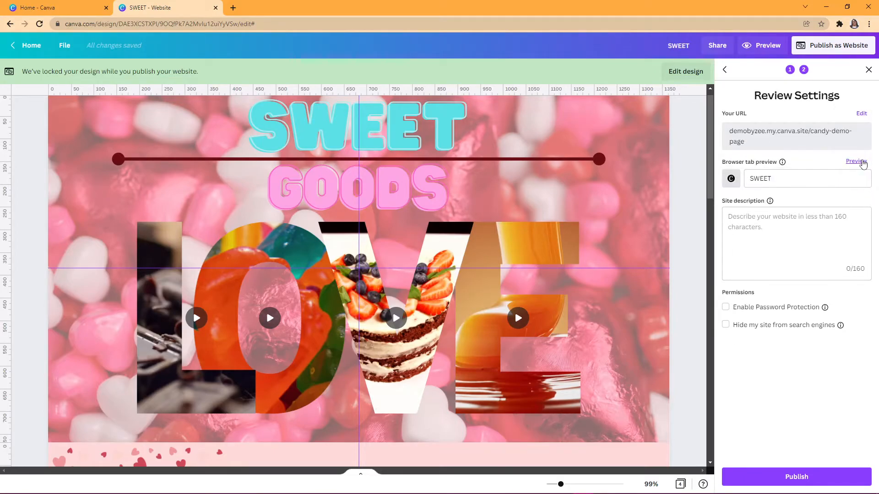
left_click(732, 180)
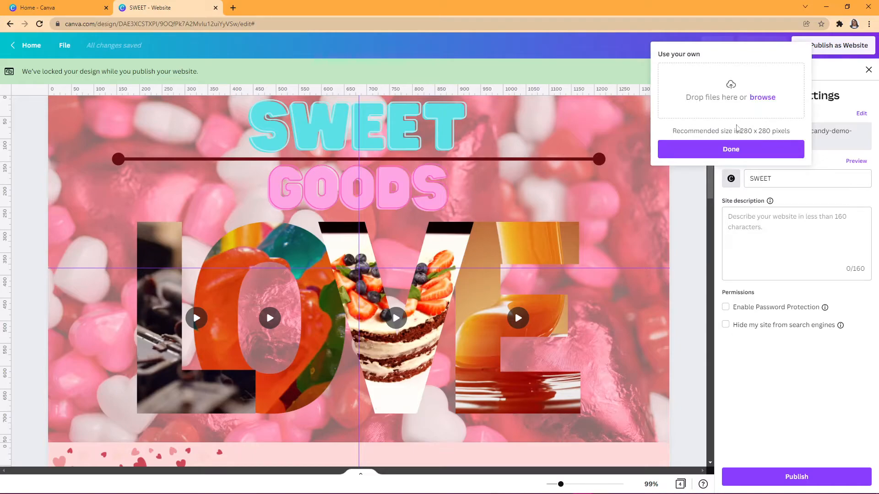
left_click(812, 180)
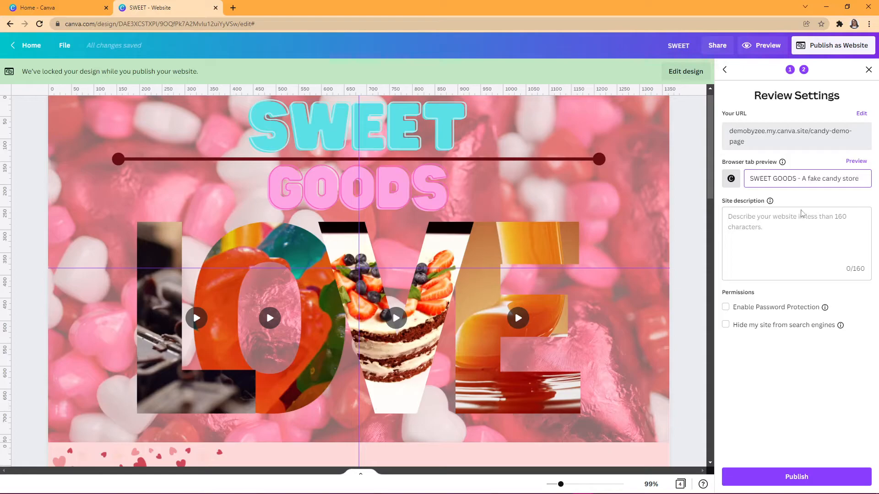
- Enter the site description "A Description for website search engines like Google."
left_click(775, 224)
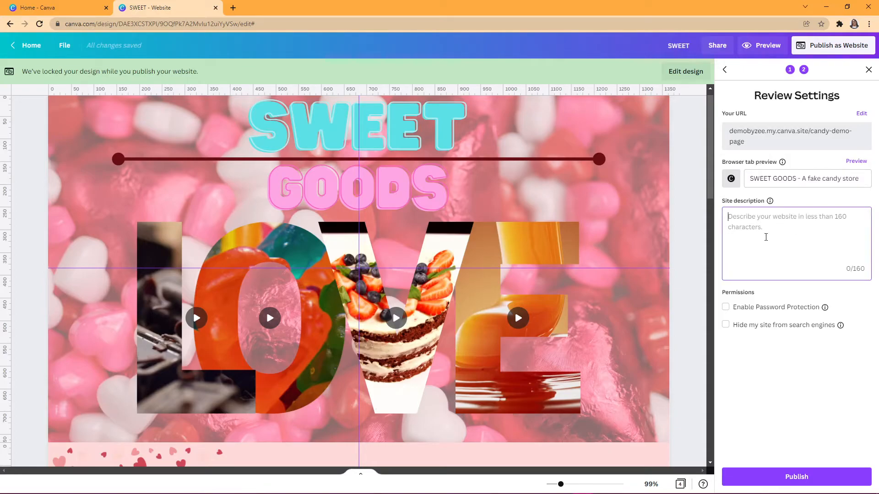
type("A Description for")
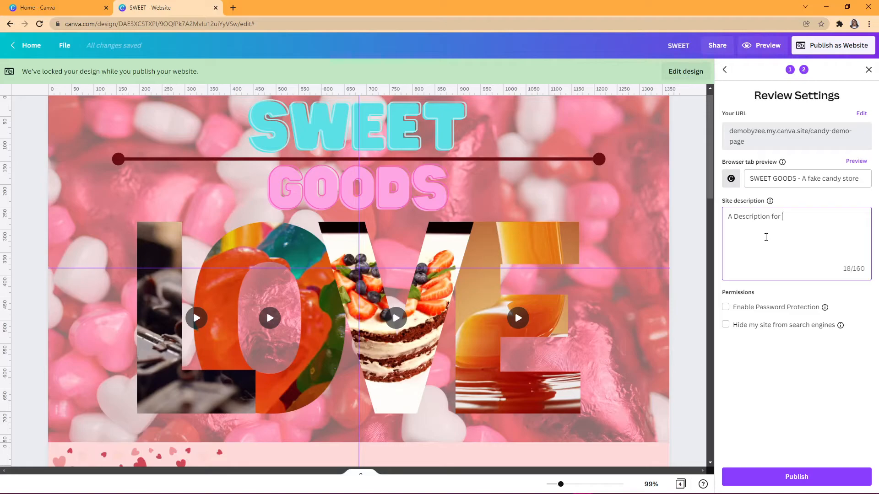
type("bsite search engines like Google.")
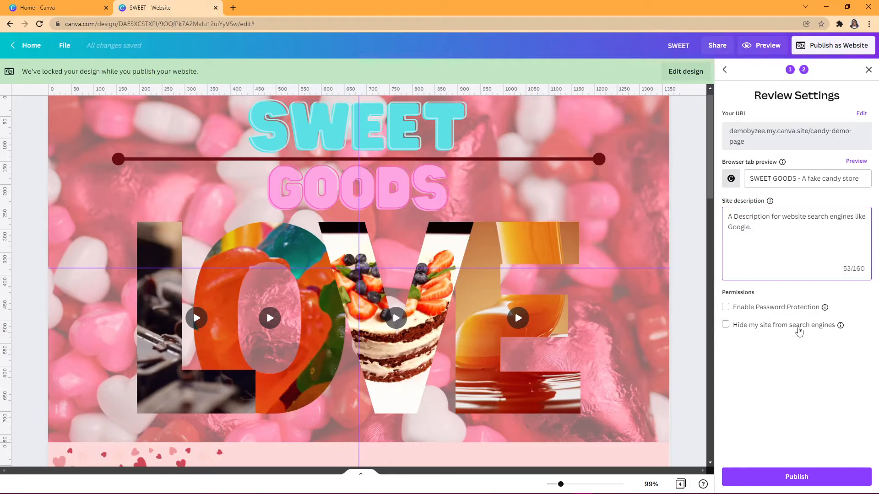
- Hide the site from search engines and publish the website
left_click(791, 375)
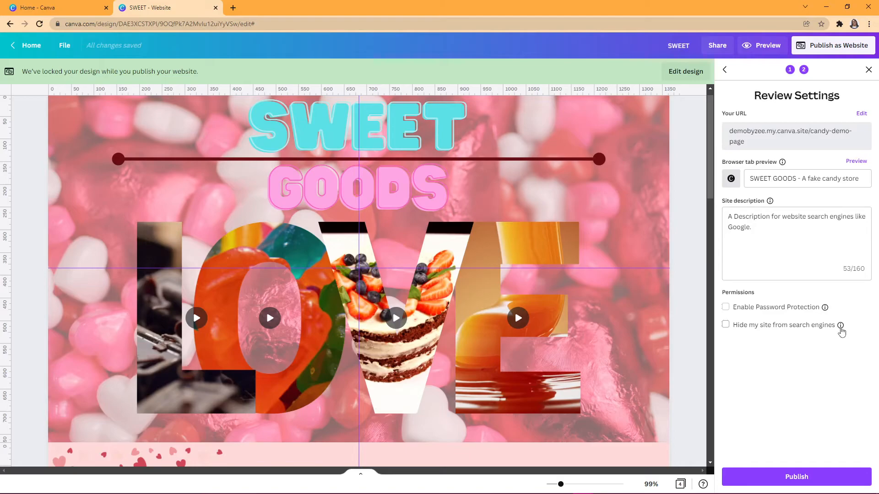
mouse_move(842, 326)
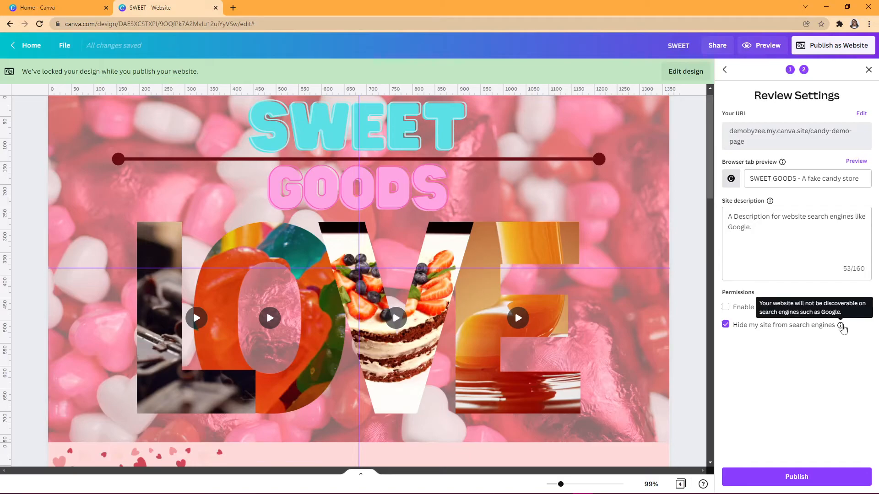
left_click(813, 471)
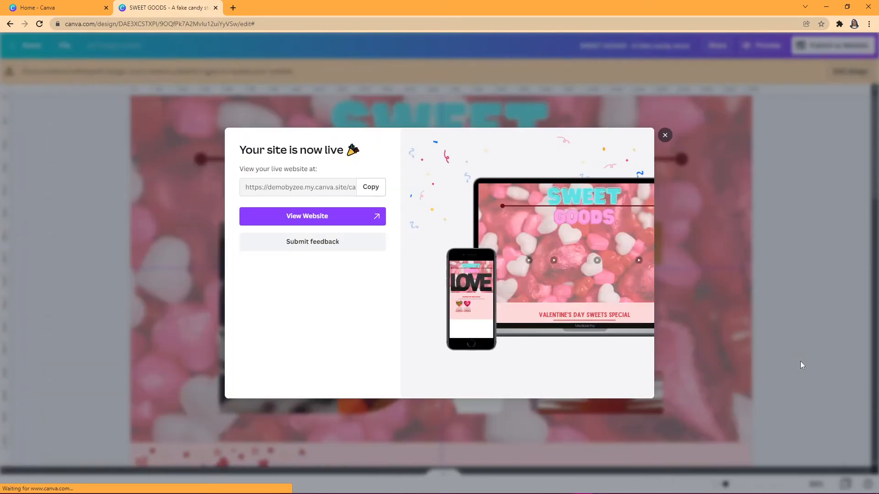
- Open the live website and review it from the hero section through the specials, contact details and map to the footer
left_click(363, 218)
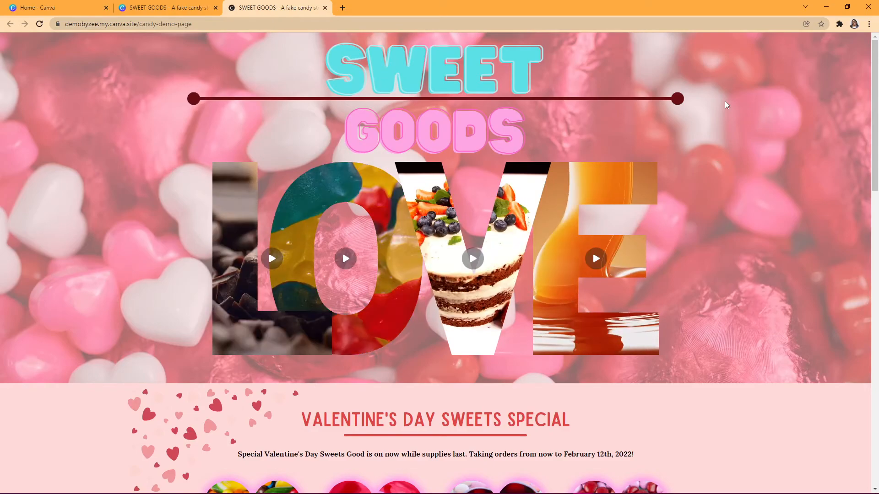
scroll(719, 243, "down", 1)
scroll(720, 243, "down", 5)
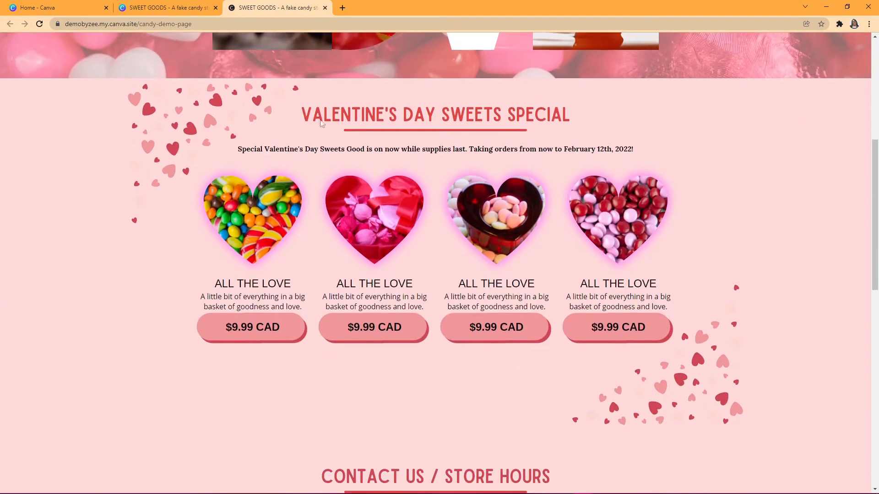
scroll(467, 213, "down", 1)
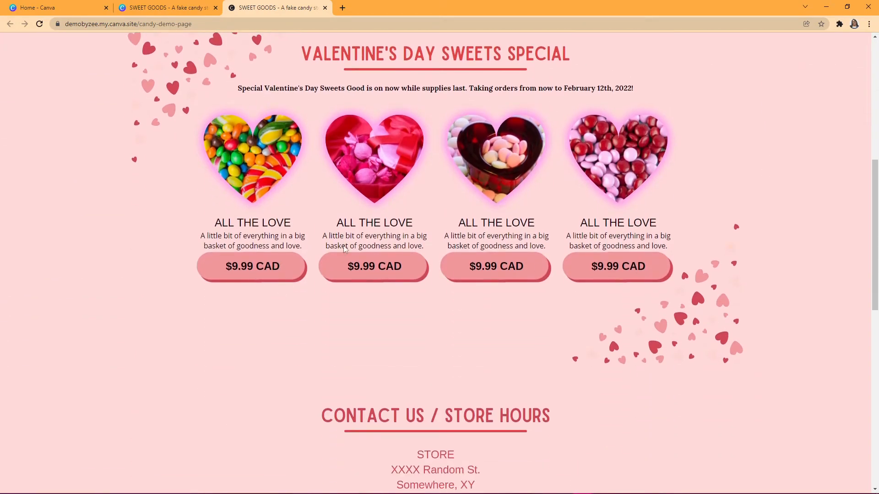
scroll(460, 338, "down", 10)
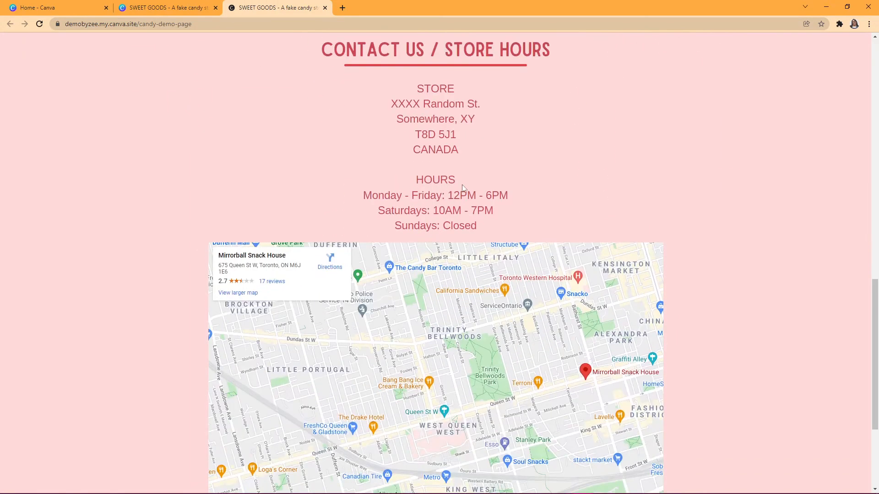
scroll(190, 329, "down", 1)
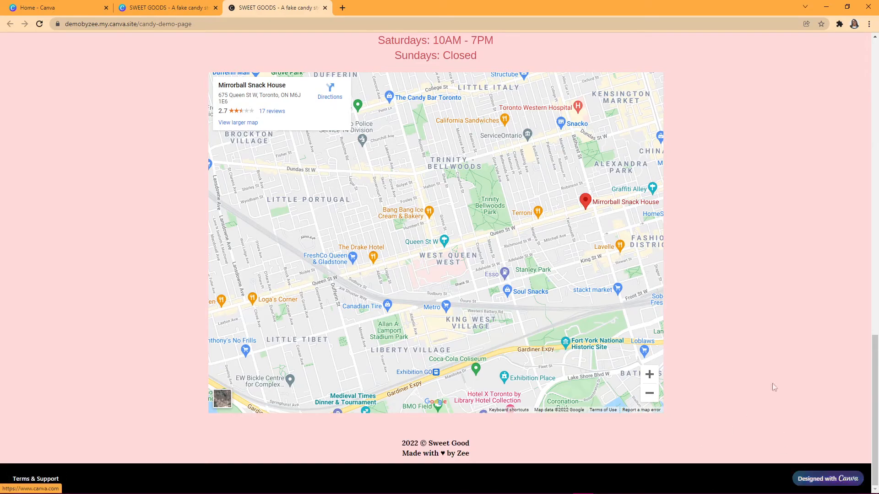
key("Home")
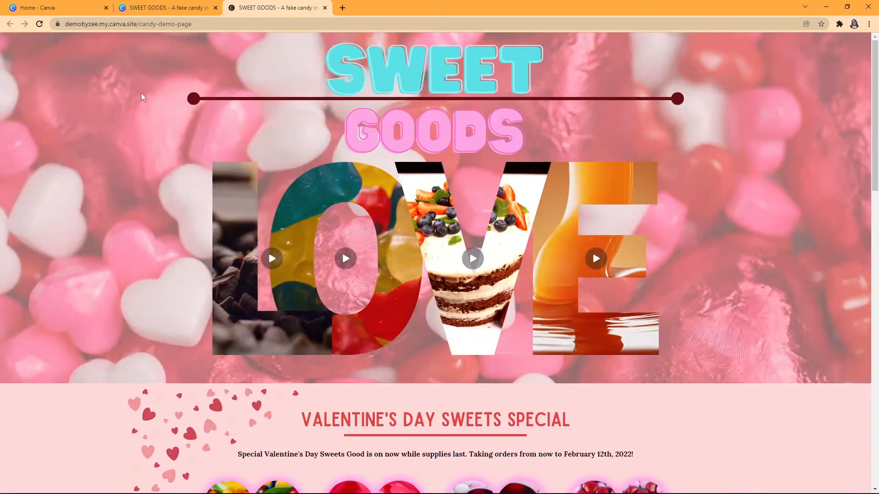
- View the Not Found Here Podcast site at notfoundhere.com and show its full web address
left_click(45, 7)
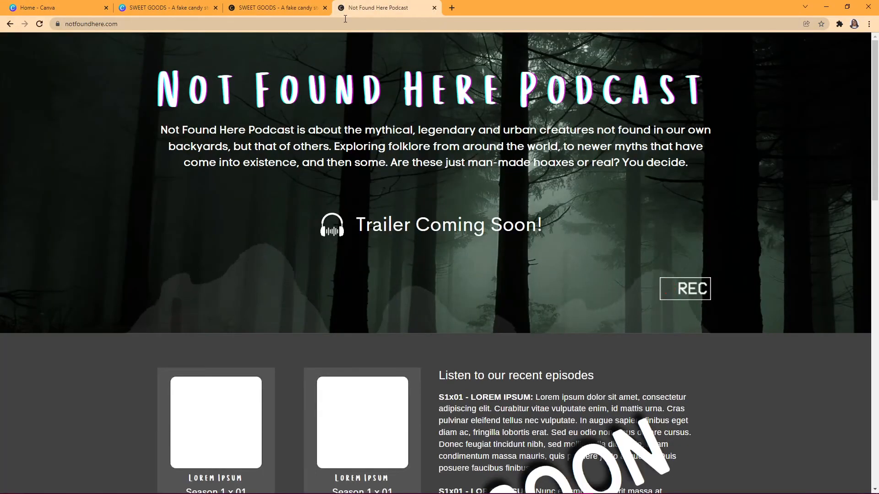
left_click(122, 24)
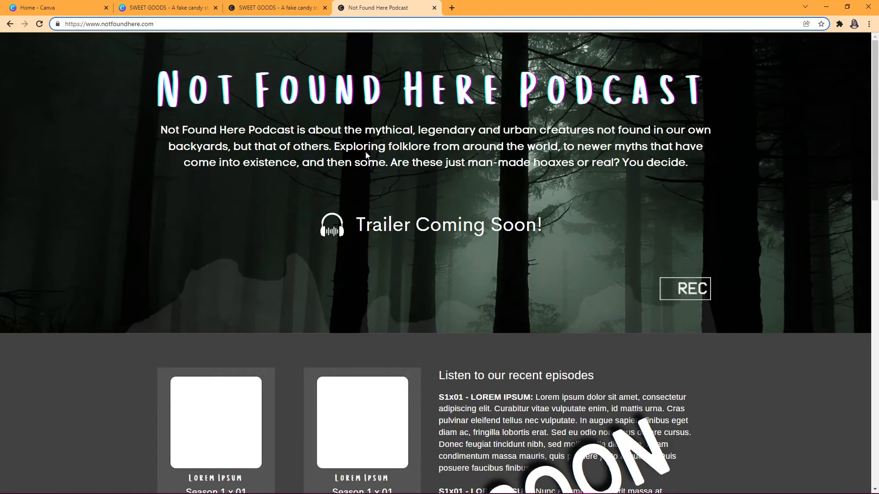